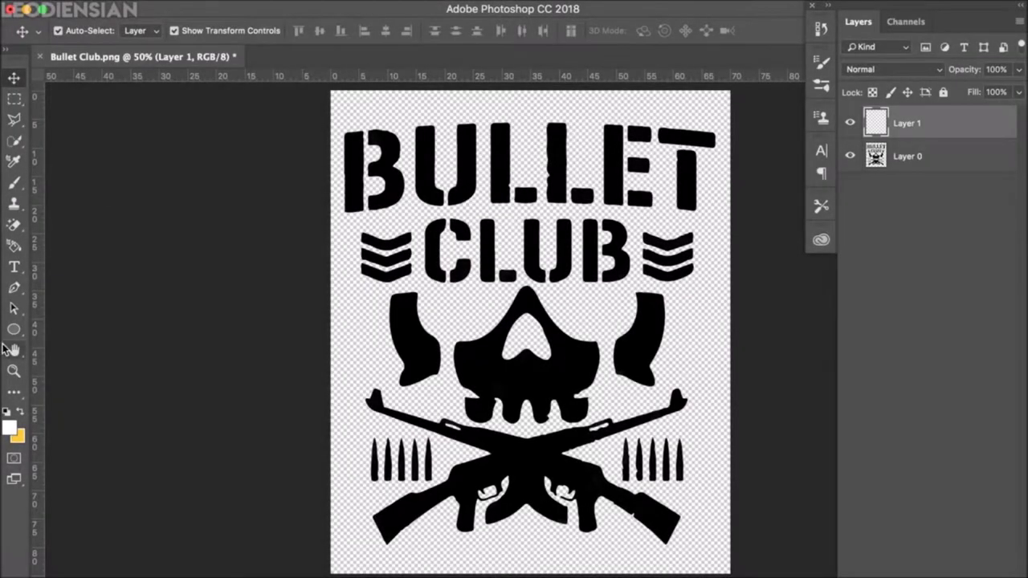
- Fill the empty layer with white using the Paint Bucket and move it beneath the logo layer
{"action": "left_click", "coordinate": [14, 391]}
{"action": "left_click", "coordinate": [72, 393]}
{"action": "left_click", "coordinate": [431, 251]}
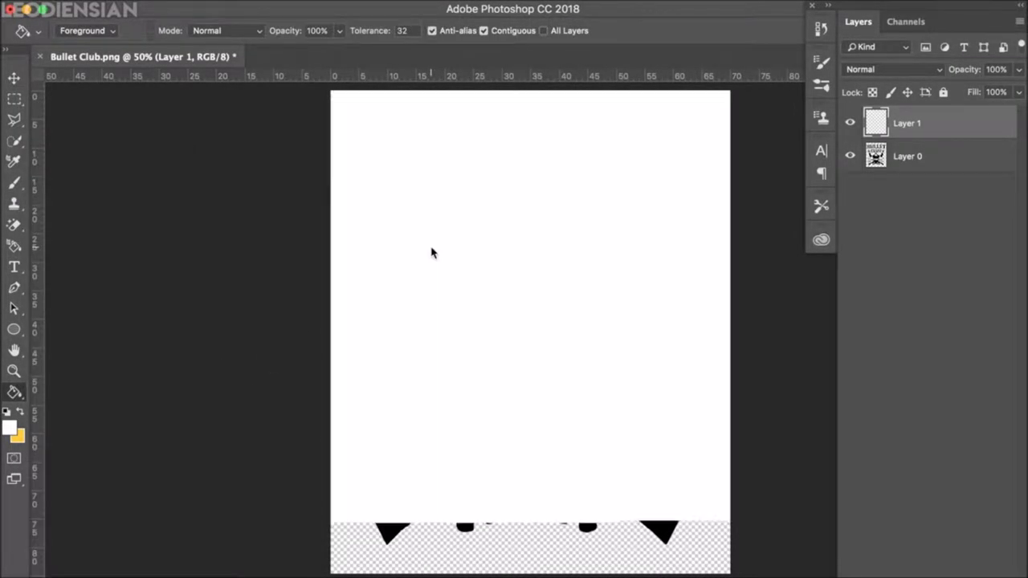
{"action": "left_click_drag", "start_coordinate": [923, 125], "coordinate": [925, 172]}
- Try merging the visible layers, then undo the merge
{"action": "right_click", "coordinate": [927, 173]}
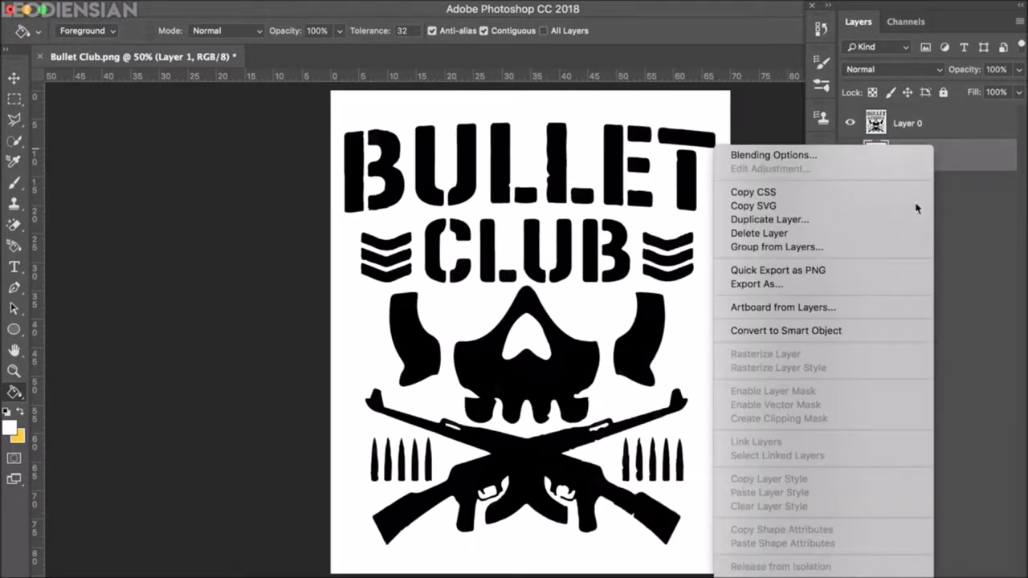
{"action": "left_click", "coordinate": [869, 443]}
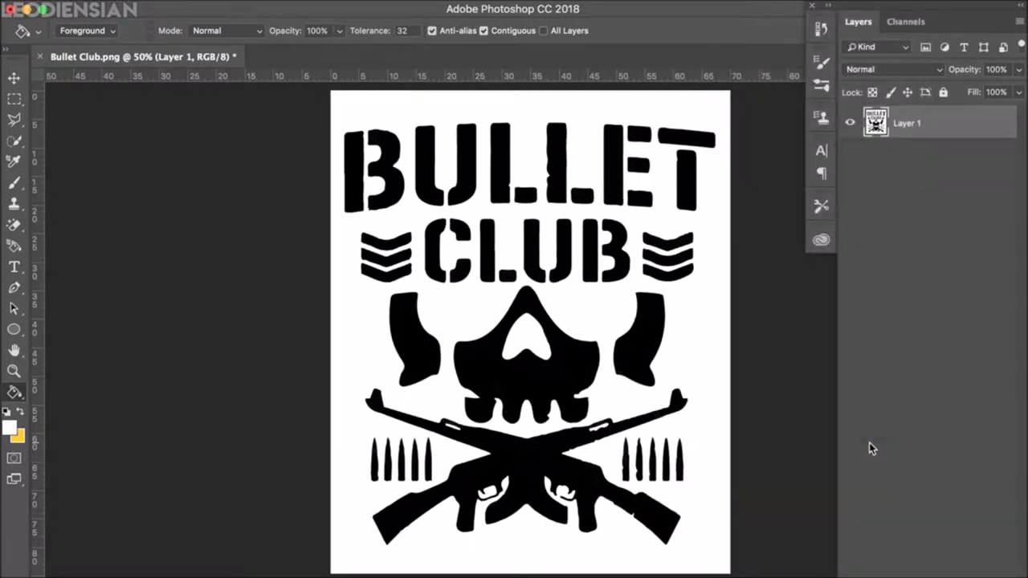
{"action": "key", "text": "ctrl+z"}
{"action": "key", "text": "v"}
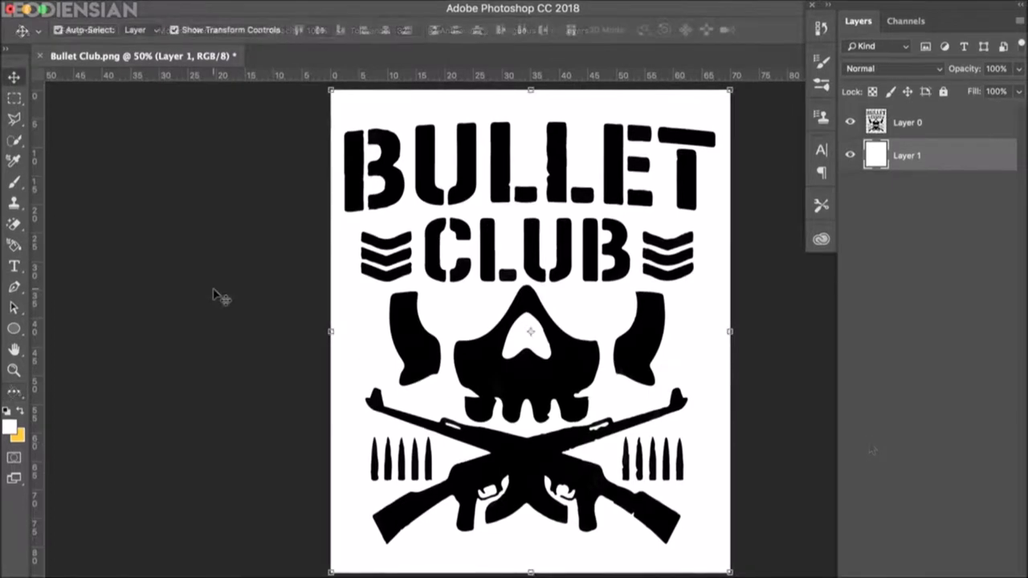
{"action": "left_click", "coordinate": [14, 121]}
- Draw a polygonal lasso selection around the BULLET CLUB lettering
{"action": "left_click", "coordinate": [337, 138]}
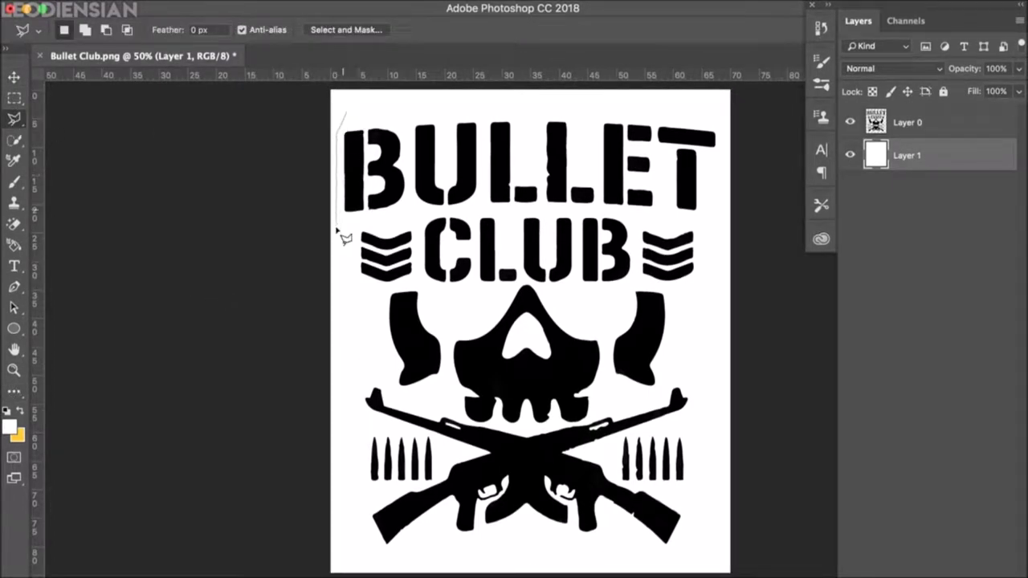
{"action": "left_click", "coordinate": [417, 217]}
{"action": "left_click", "coordinate": [424, 286]}
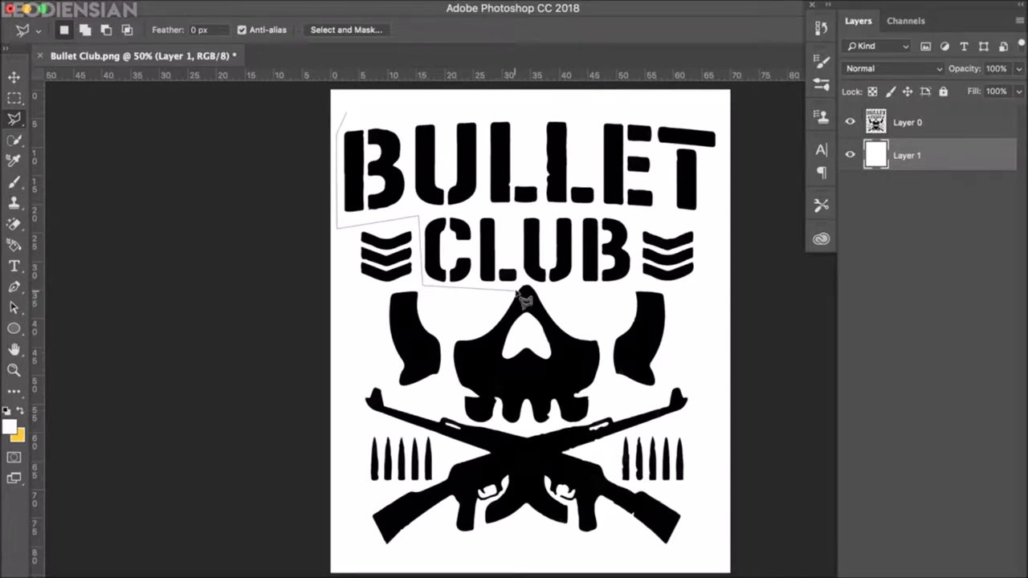
{"action": "left_click", "coordinate": [608, 300]}
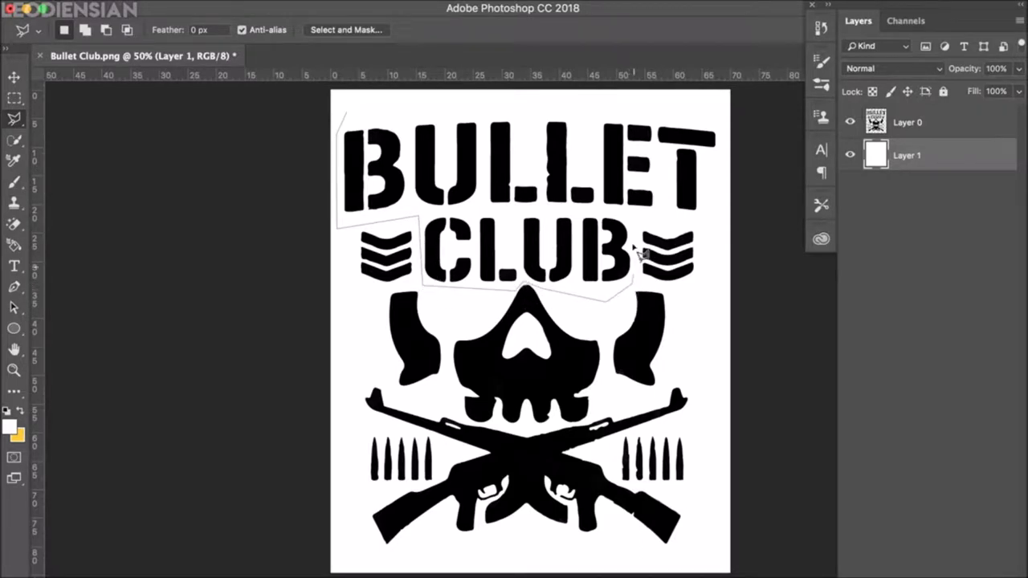
{"action": "left_click", "coordinate": [723, 222]}
{"action": "left_click", "coordinate": [722, 114]}
{"action": "left_click", "coordinate": [350, 116]}
- Cut the selected lettering from Layer 0 onto its own layer with Layer via Cut
{"action": "left_click", "coordinate": [904, 126]}
{"action": "right_click", "coordinate": [608, 167]}
{"action": "left_click", "coordinate": [652, 275]}
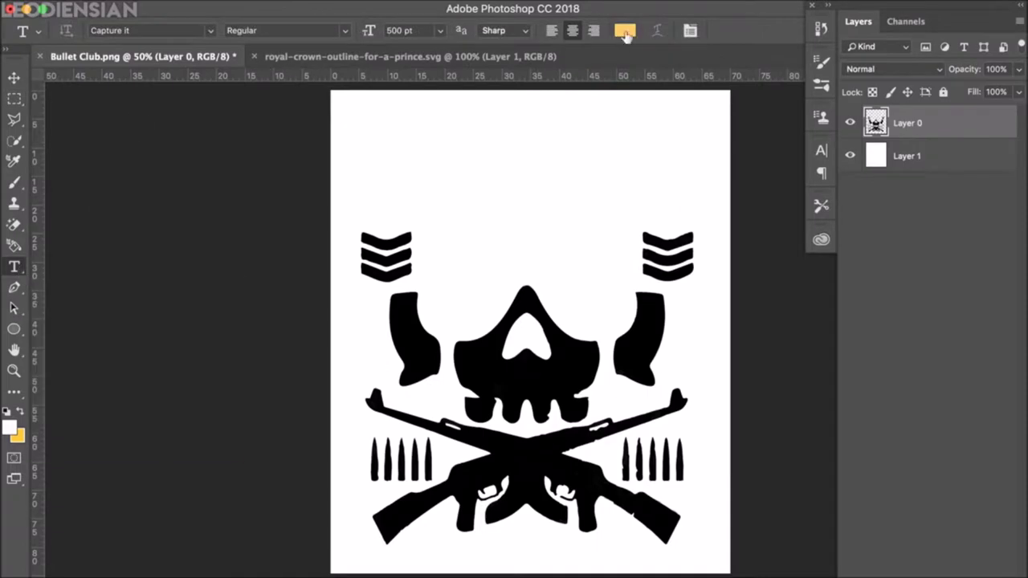
- Type CROWN near the top in black sampled from the logo
{"action": "left_click", "coordinate": [625, 36]}
{"action": "left_click", "coordinate": [424, 488]}
{"action": "left_click", "coordinate": [915, 125]}
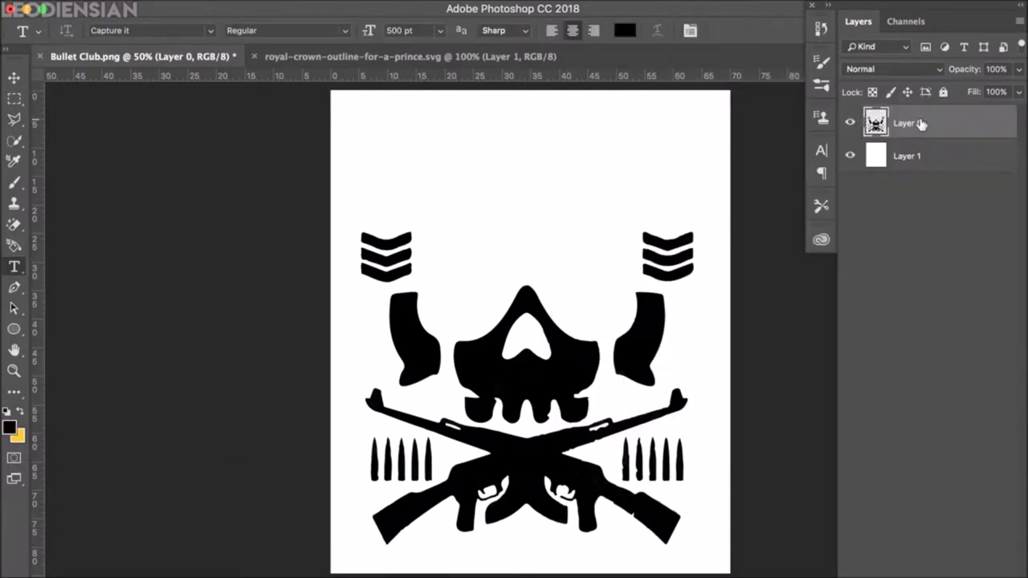
{"action": "left_click", "coordinate": [461, 195]}
{"action": "type", "text": "CROWN"}
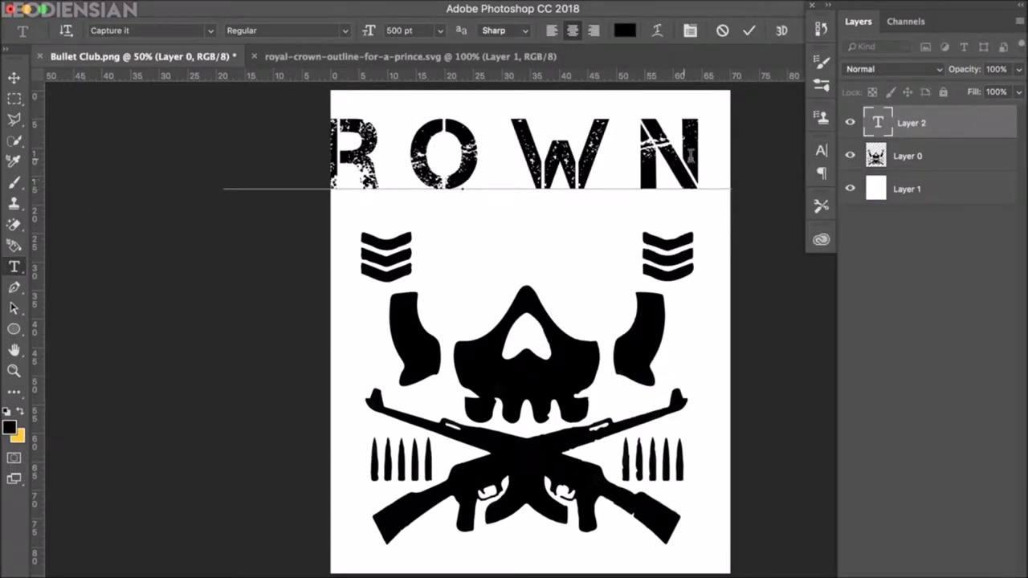
- Set CROWN's letter spacing to 0 and centre it across the top
{"action": "double_click", "coordinate": [282, 153]}
{"action": "left_click", "coordinate": [820, 153]}
{"action": "left_click", "coordinate": [791, 210]}
{"action": "left_click", "coordinate": [769, 282]}
{"action": "left_click", "coordinate": [774, 143]}
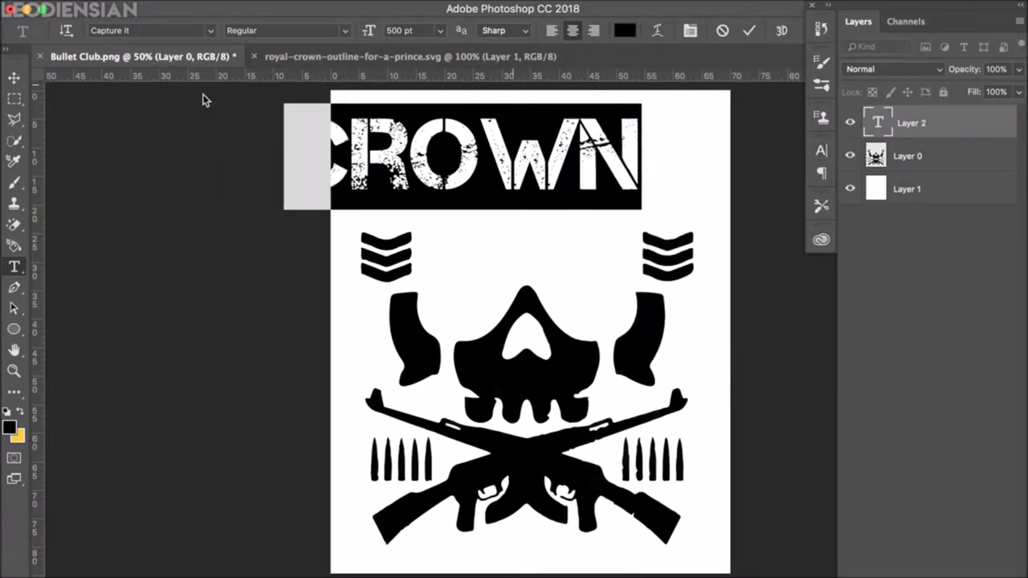
{"action": "left_click", "coordinate": [14, 78]}
{"action": "left_click_drag", "start_coordinate": [408, 105], "coordinate": [495, 173]}
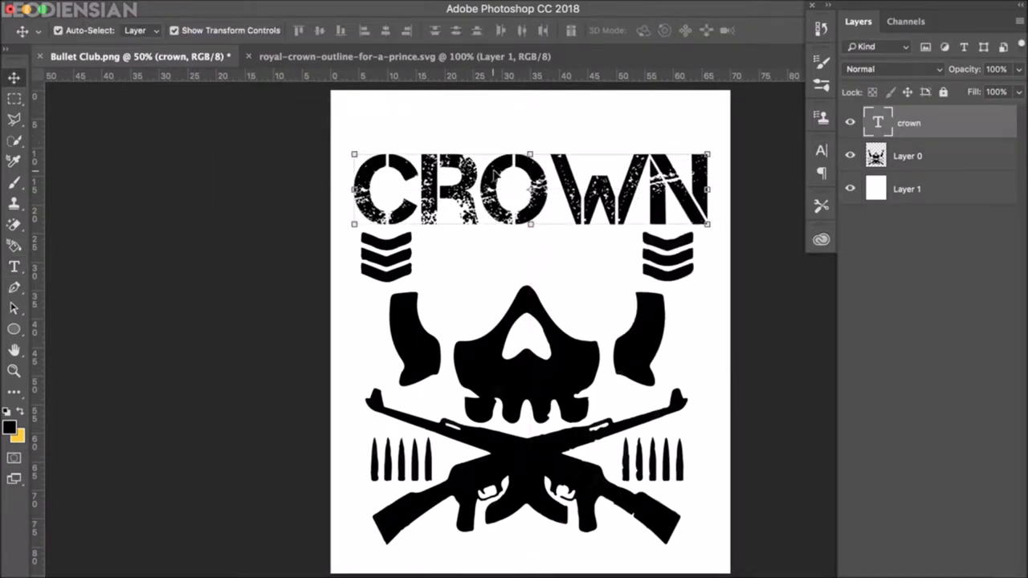
- Adjust the letter spacing of the O in CROWN
{"action": "left_click", "coordinate": [13, 266]}
{"action": "left_click_drag", "start_coordinate": [485, 189], "coordinate": [546, 189]}
{"action": "left_click", "coordinate": [819, 152]}
{"action": "left_click", "coordinate": [791, 210]}
{"action": "left_click", "coordinate": [786, 252]}
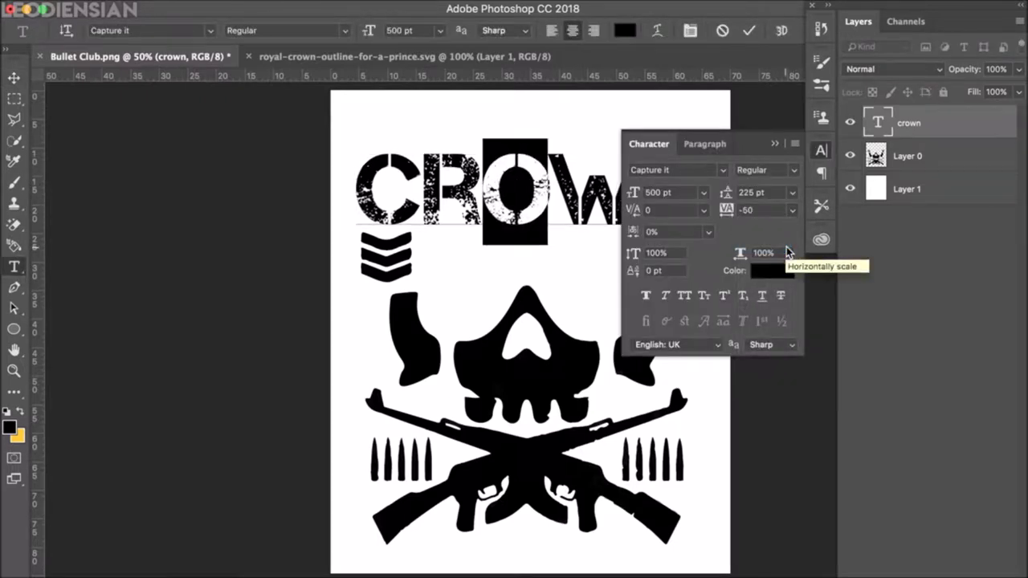
{"action": "left_click", "coordinate": [776, 144]}
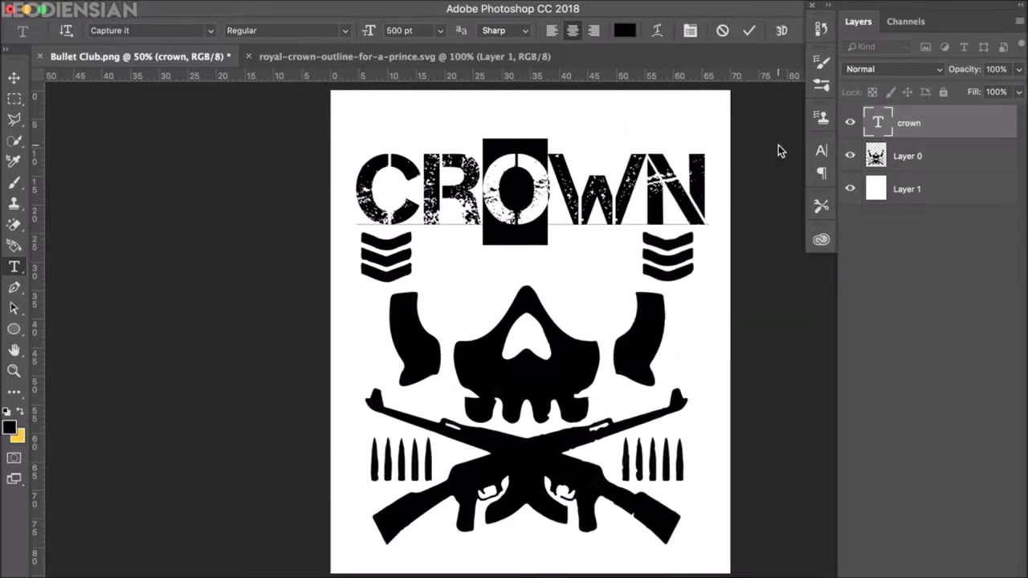
- Set CROWN to 475 pt and raise it slightly on the page
{"action": "double_click", "coordinate": [643, 164]}
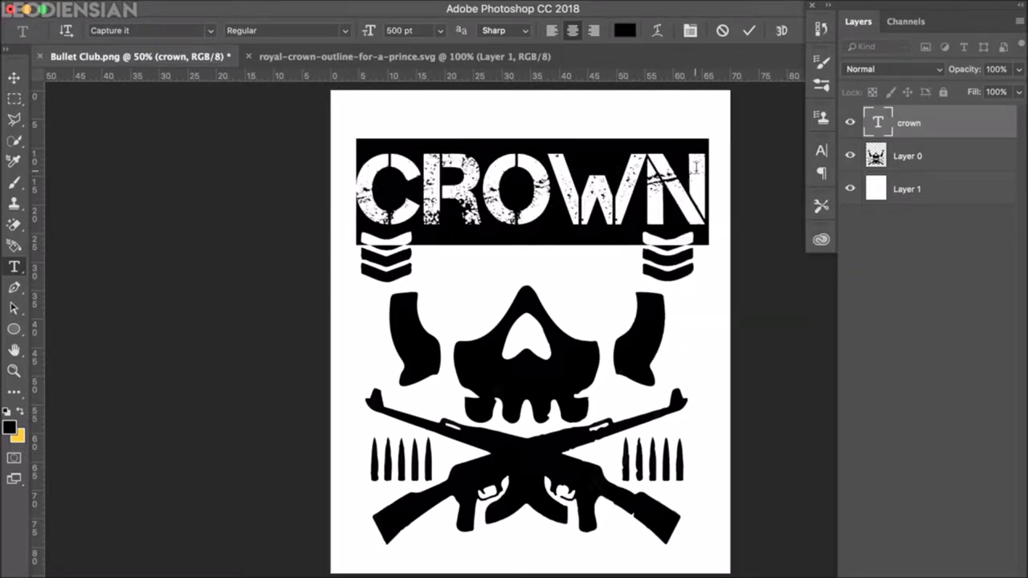
{"action": "left_click", "coordinate": [414, 30]}
{"action": "type", "text": "475"}
{"action": "key", "text": "Return"}
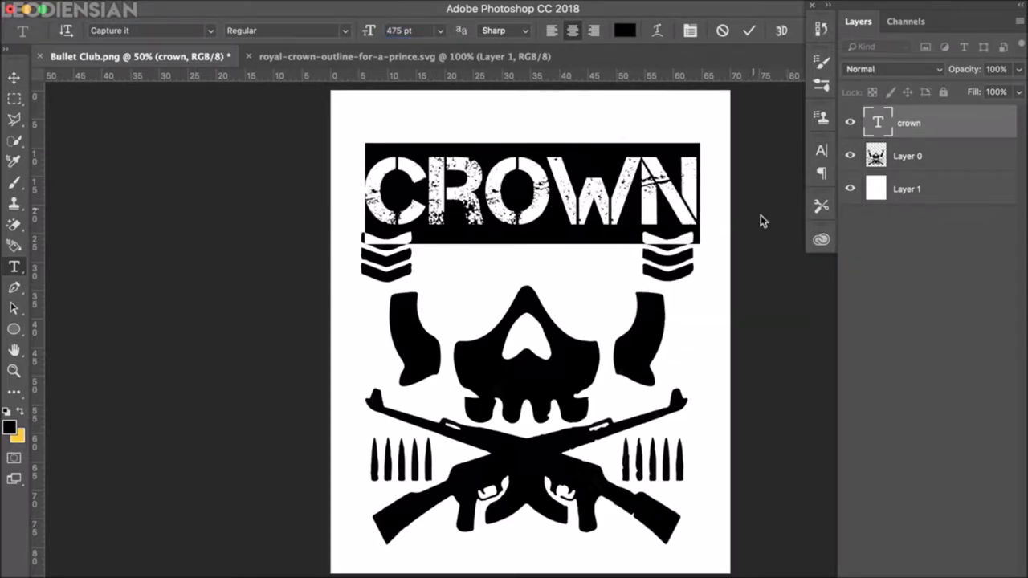
{"action": "left_click", "coordinate": [13, 78]}
{"action": "mouse_move", "coordinate": [492, 183]}
{"action": "left_mouse_down"}
{"action": "mouse_move", "coordinate": [492, 166]}
{"action": "mouse_move", "coordinate": [504, 176]}
{"action": "left_mouse_up"}
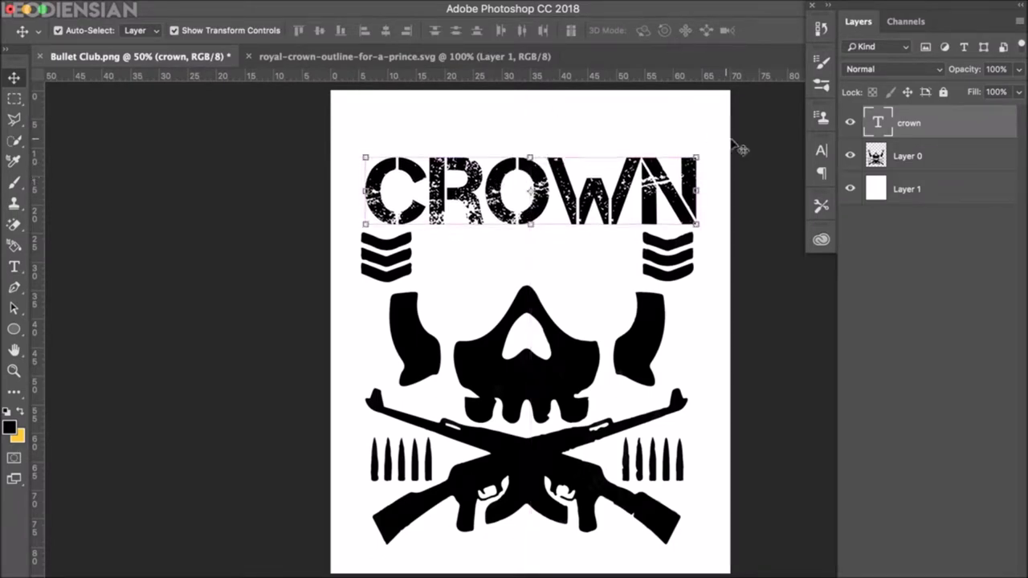
{"action": "key", "text": "t"}
{"action": "key", "text": "Return"}
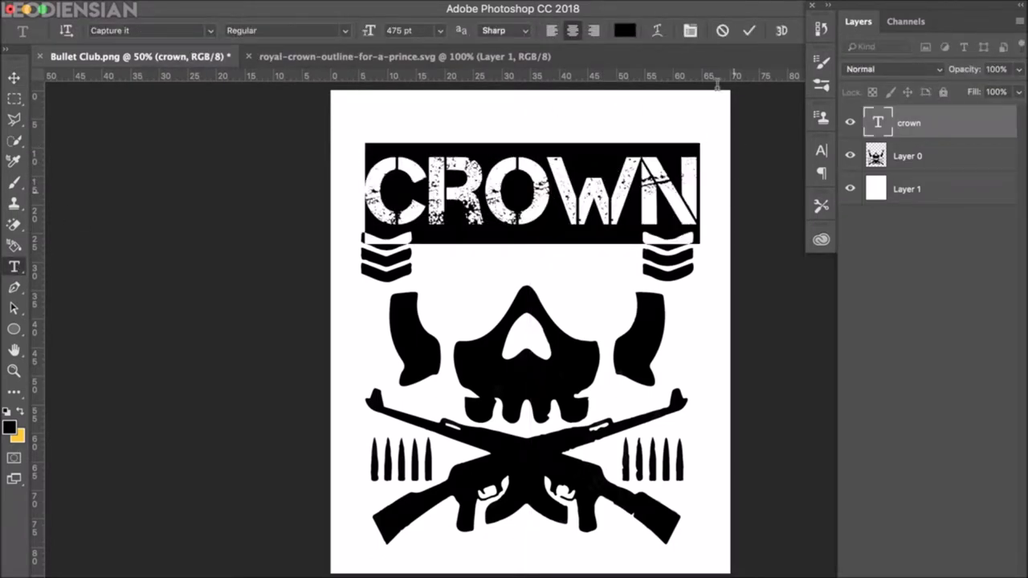
- Warp the CROWN text with the Arch style at bend 5
{"action": "left_click", "coordinate": [657, 31]}
{"action": "left_click", "coordinate": [730, 196]}
{"action": "left_click", "coordinate": [722, 267]}
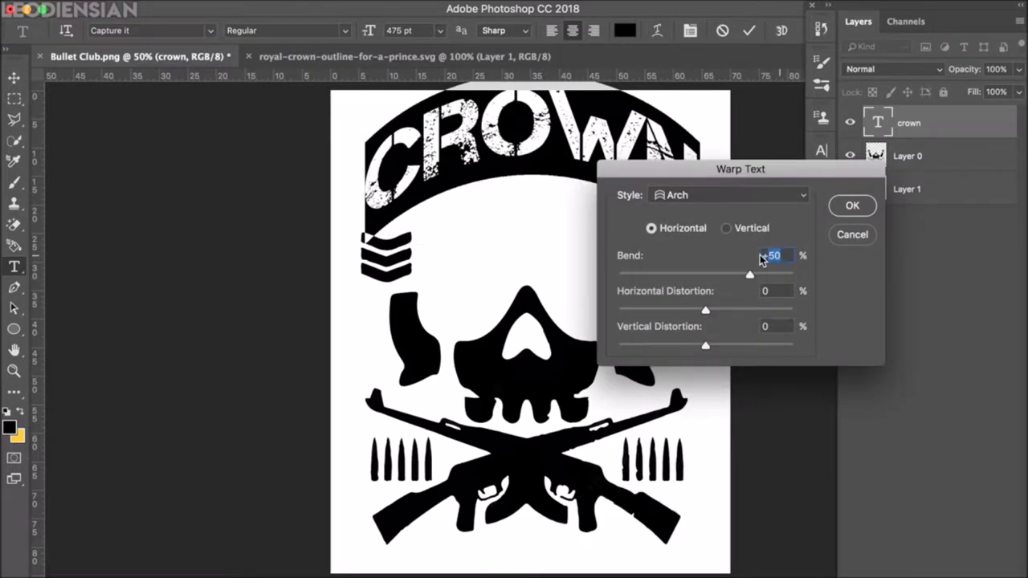
{"action": "type", "text": "5"}
{"action": "key", "text": "Return"}
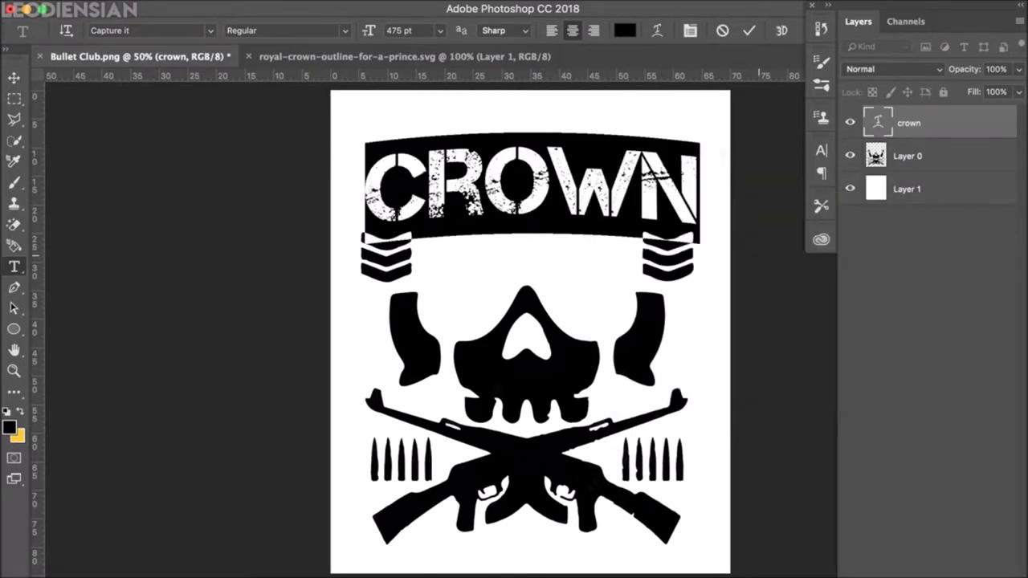
{"action": "left_click", "coordinate": [790, 292]}
- Nudge CROWN into line above the chevrons, then start a text line below it
{"action": "key", "text": "v"}
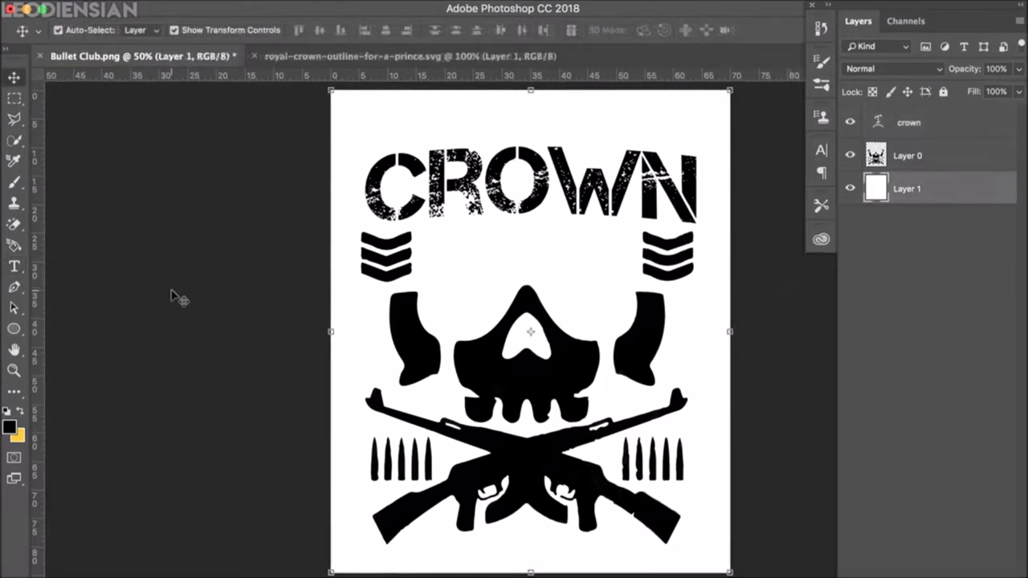
{"action": "left_click_drag", "start_coordinate": [433, 201], "coordinate": [435, 201]}
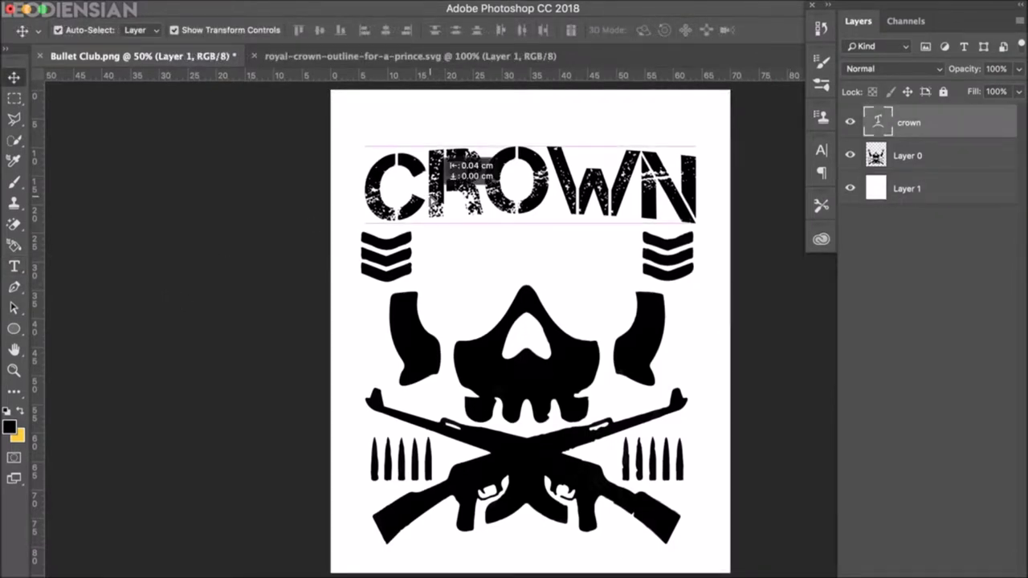
{"action": "left_click", "coordinate": [14, 267]}
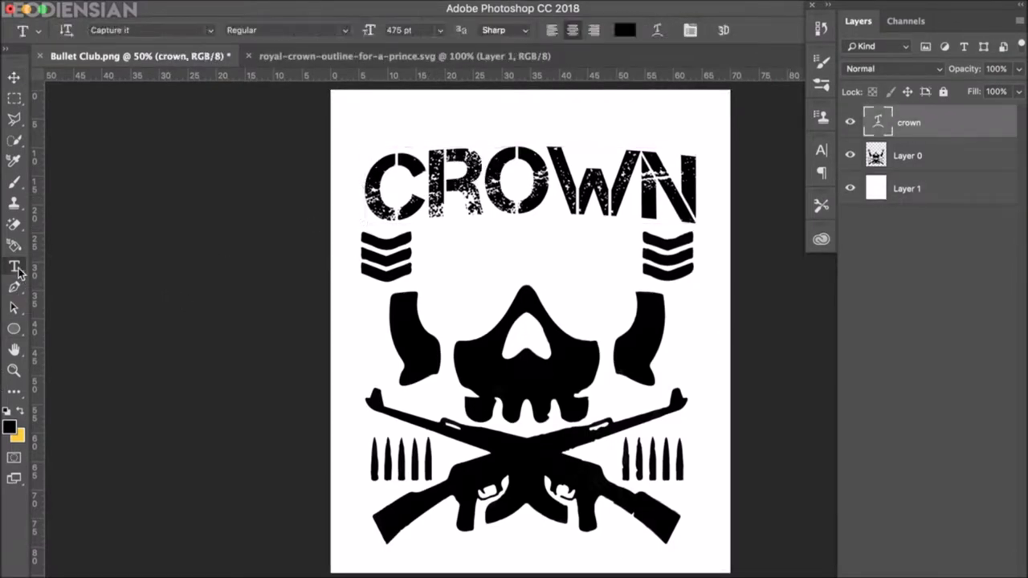
{"action": "left_click", "coordinate": [473, 254]}
- Type JEWEL and centre it below CROWN between the chevrons
{"action": "type", "text": "JE"}
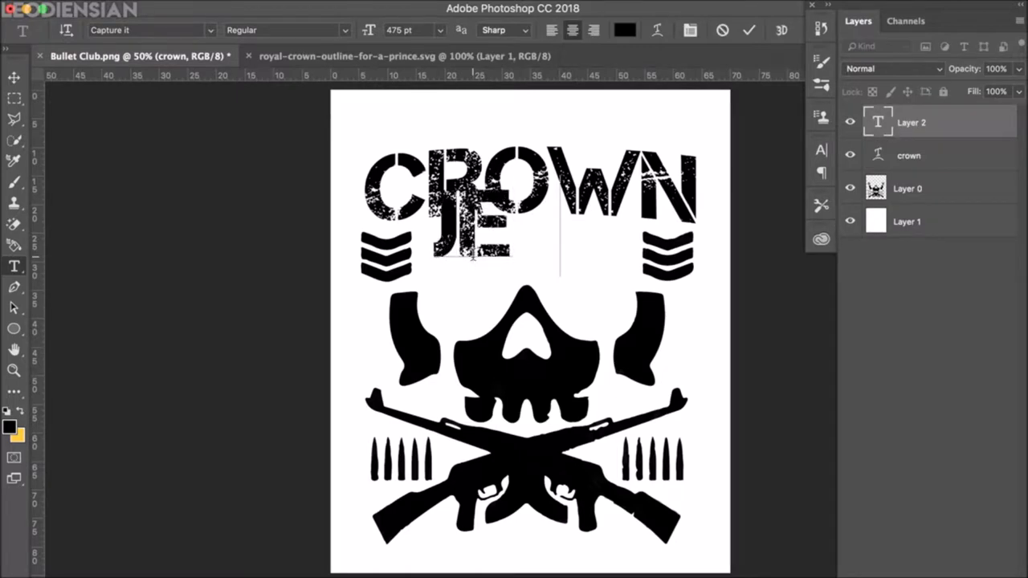
{"action": "type", "text": "WEL"}
{"action": "left_click", "coordinate": [14, 72]}
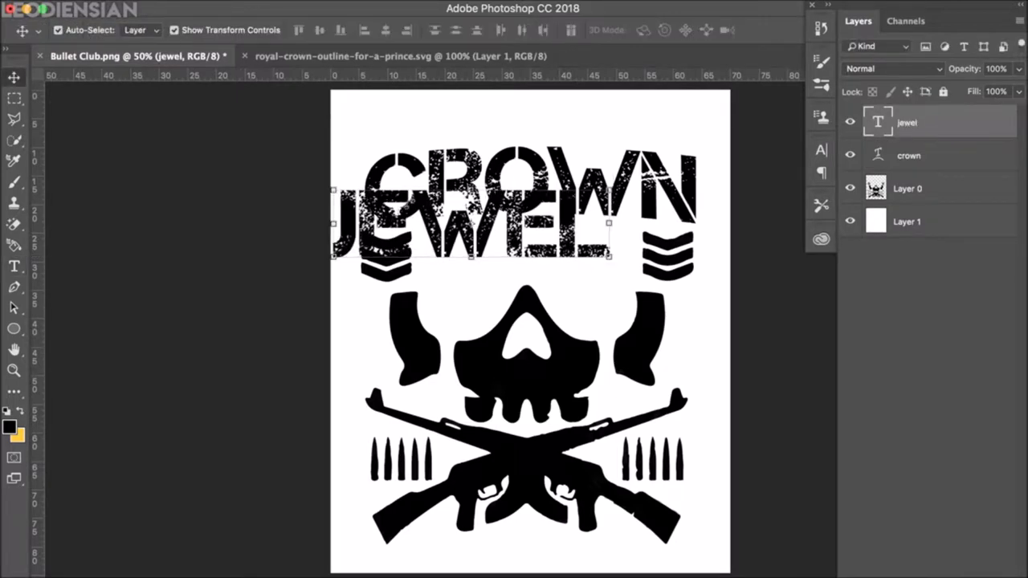
{"action": "left_click_drag", "start_coordinate": [473, 245], "coordinate": [531, 270]}
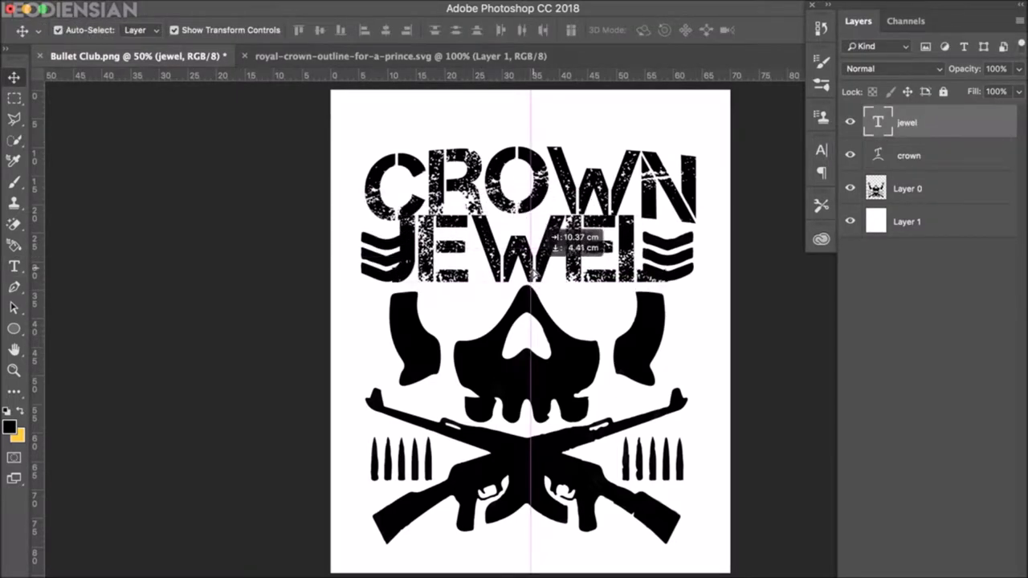
- Resize the JEWEL text to 375 pt
{"action": "key", "text": "t"}
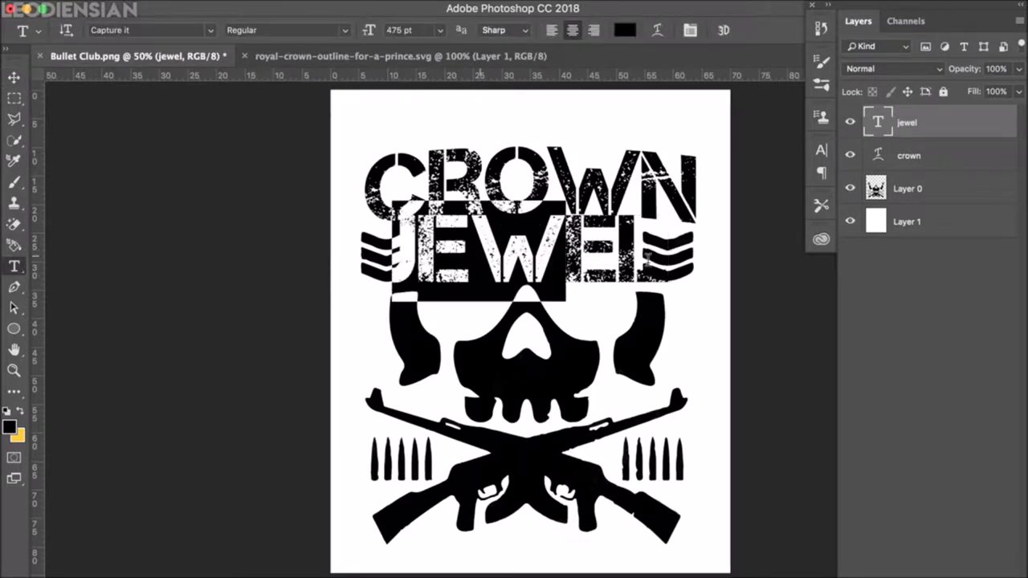
{"action": "left_click_drag", "start_coordinate": [401, 246], "coordinate": [663, 261]}
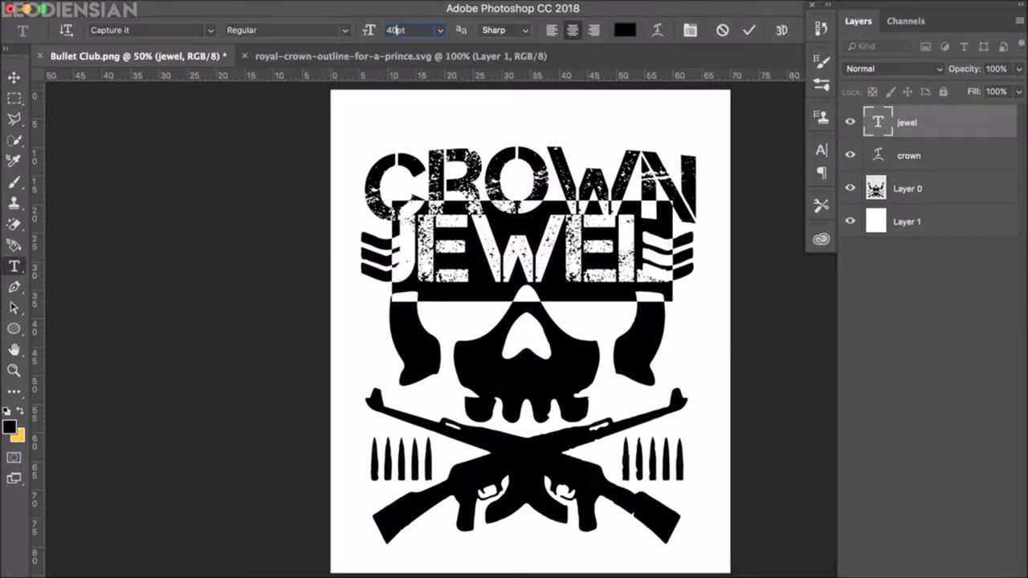
{"action": "type", "text": "0"}
{"action": "key", "text": "Return"}
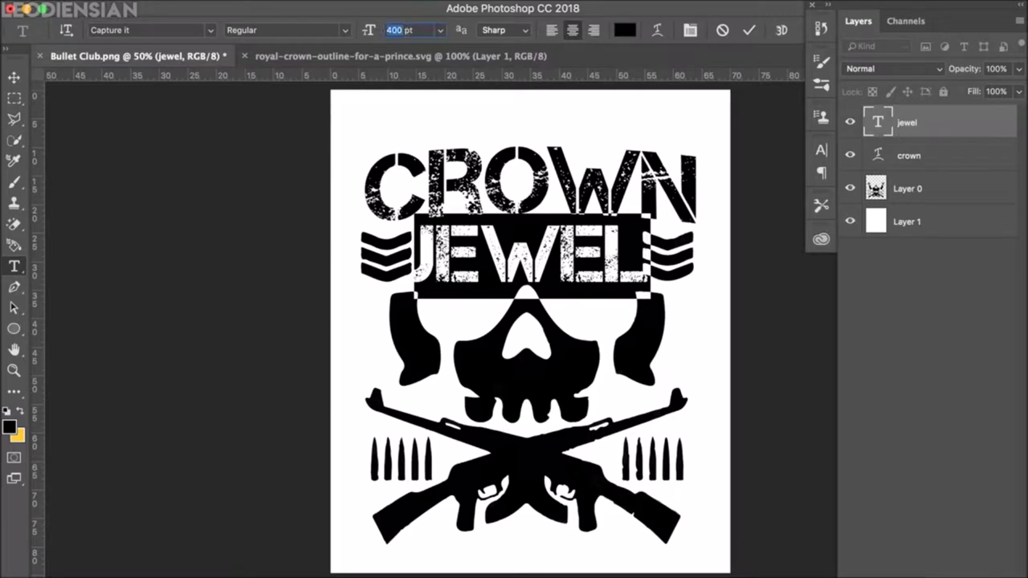
{"action": "type", "text": "375"}
{"action": "key", "text": "Return"}
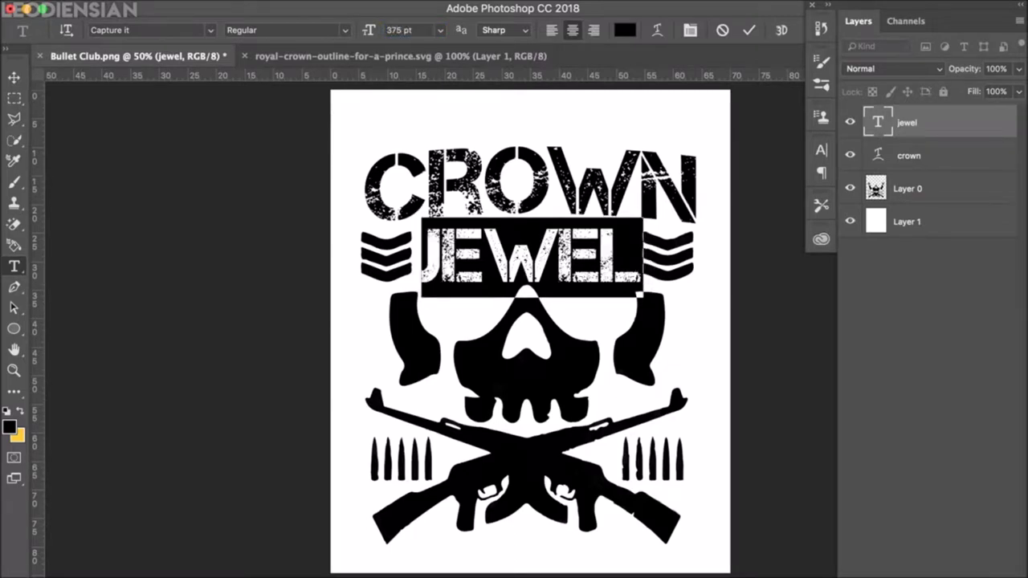
{"action": "key", "text": "ctrl+Return"}
- Nudge JEWEL slightly lower, deselect it, and merge all layers
{"action": "key", "text": "v"}
{"action": "left_click_drag", "start_coordinate": [524, 250], "coordinate": [524, 257]}
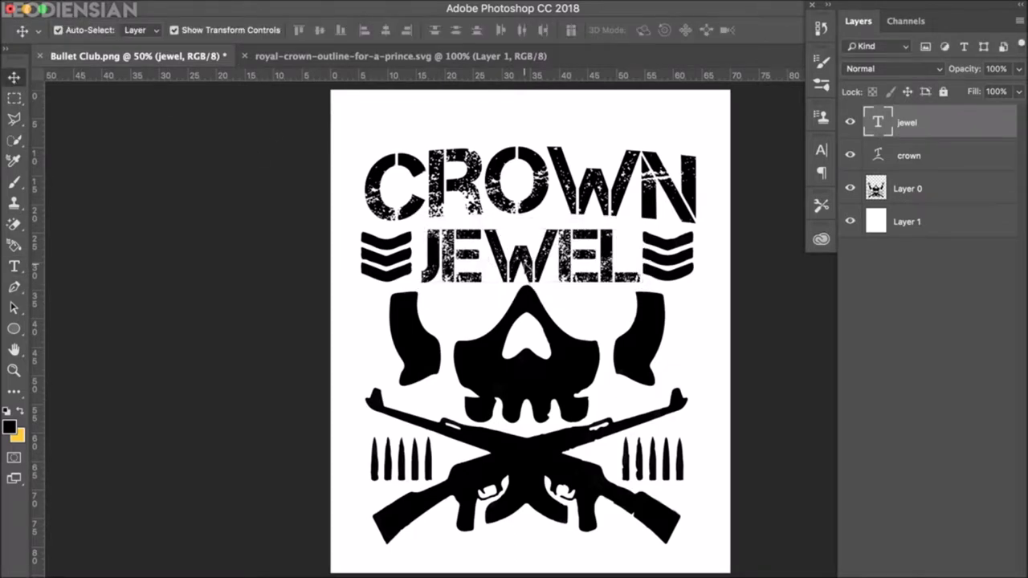
{"action": "left_click_drag", "start_coordinate": [524, 259], "coordinate": [526, 260]}
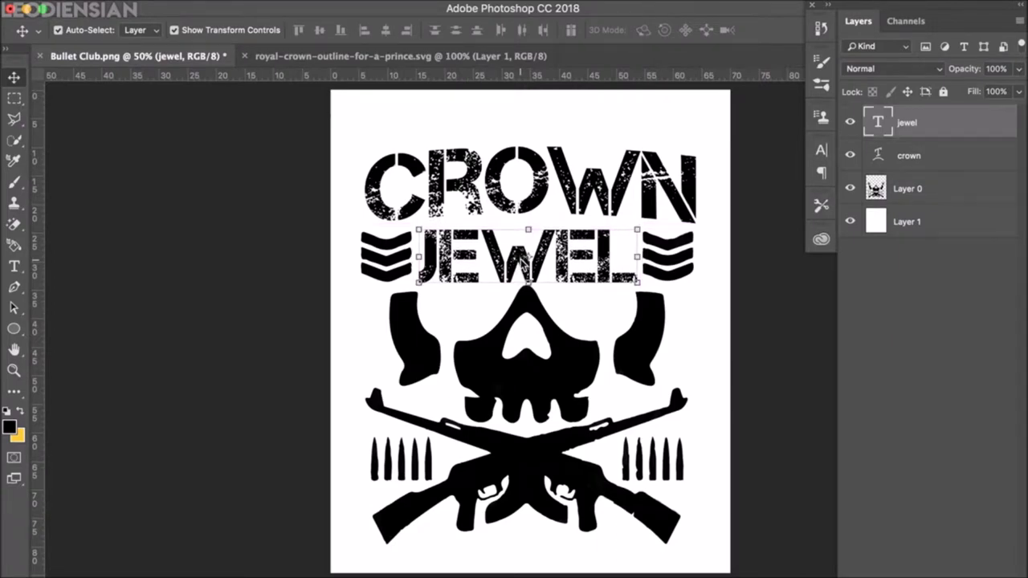
{"action": "left_click", "coordinate": [251, 275]}
{"action": "key", "text": "ctrl+shift+e"}
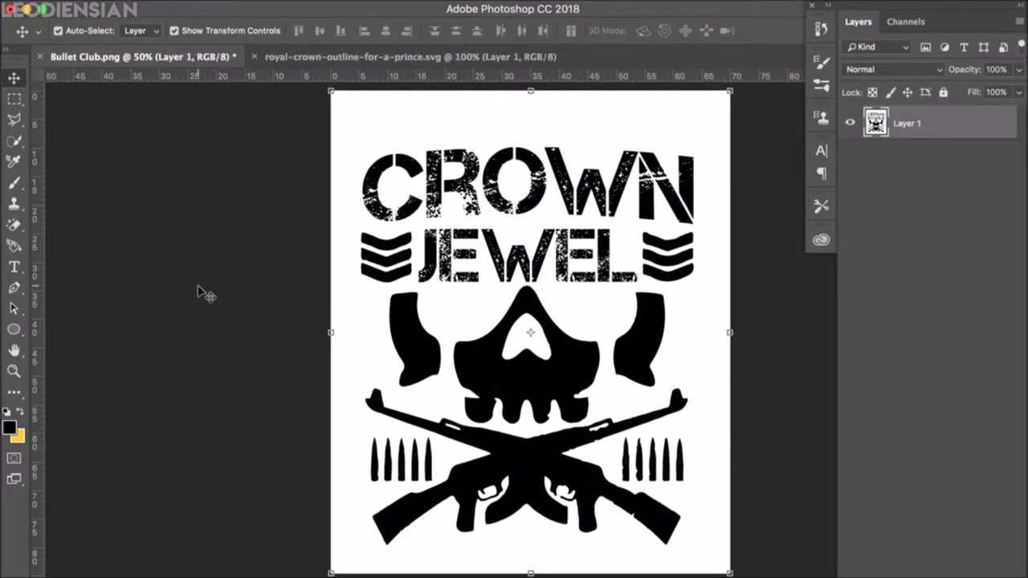
- Invert the logo to white on black and add an empty layer beneath it
{"action": "left_click", "coordinate": [215, 3]}
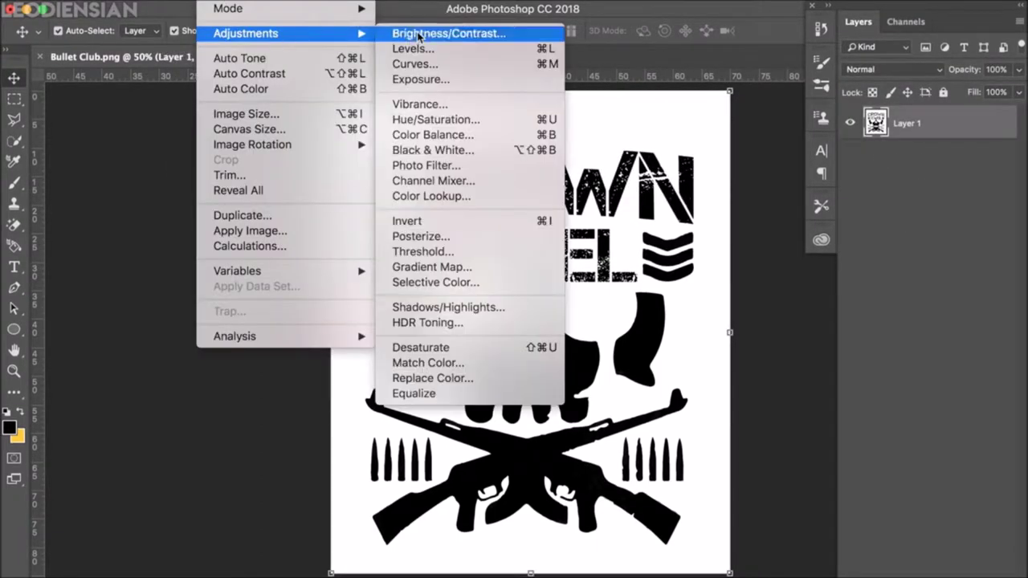
{"action": "left_click", "coordinate": [183, 319]}
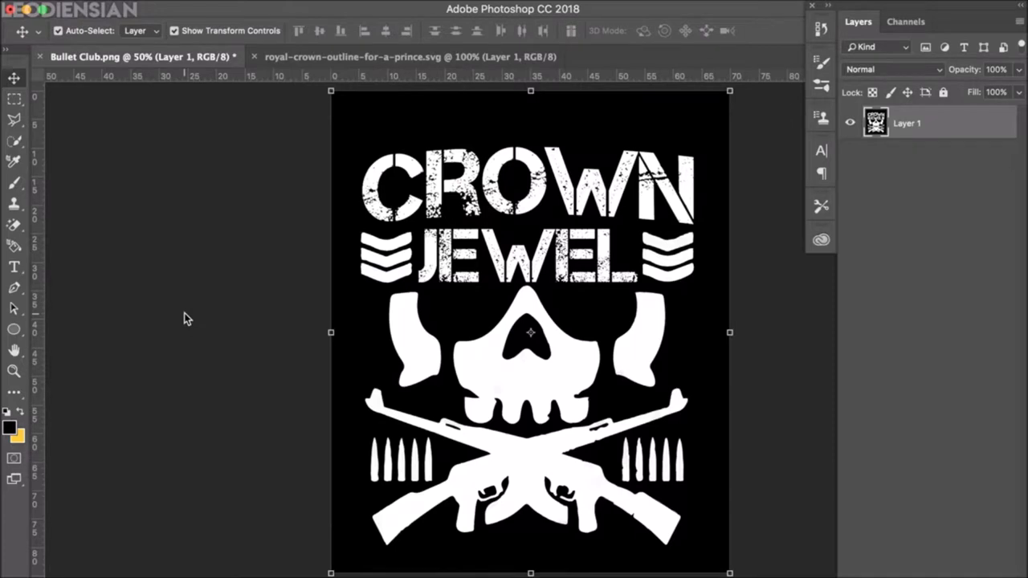
{"action": "key", "text": "ctrl+shift+alt+n"}
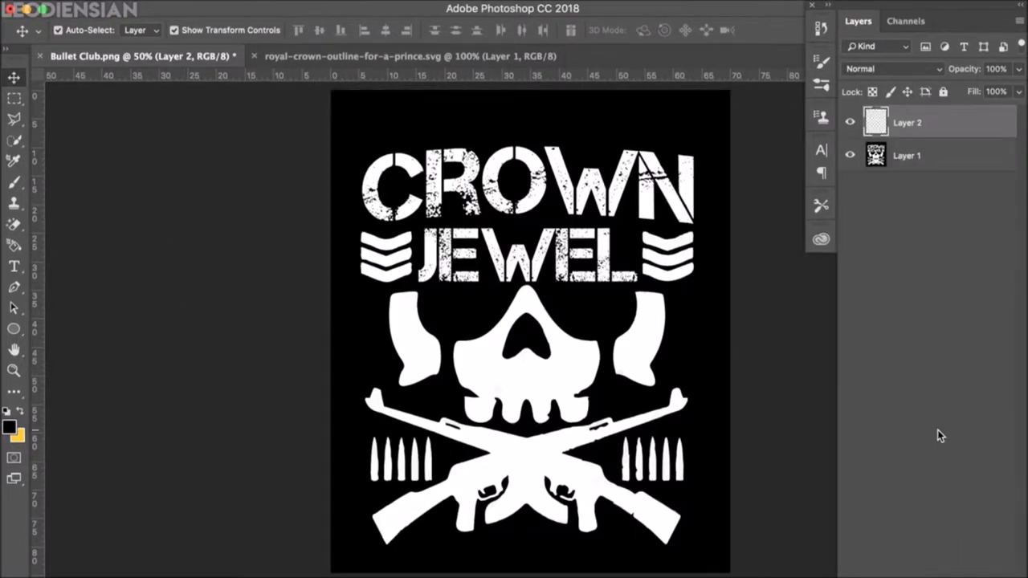
{"action": "left_click_drag", "start_coordinate": [881, 123], "coordinate": [891, 180]}
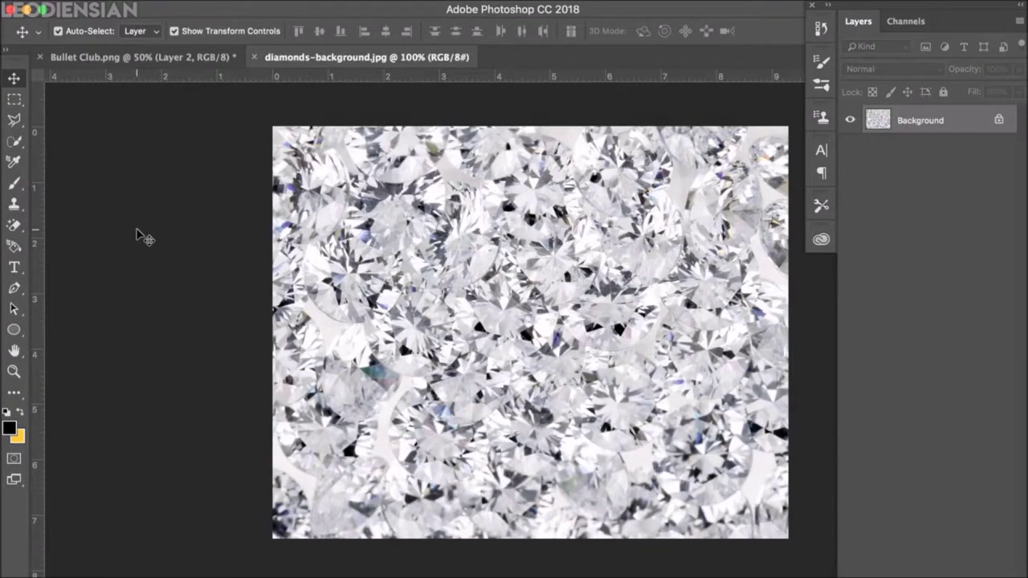
- Copy diamonds-background.jpg into the logo document as the top layer
{"action": "left_click_drag", "start_coordinate": [306, 64], "coordinate": [452, 164]}
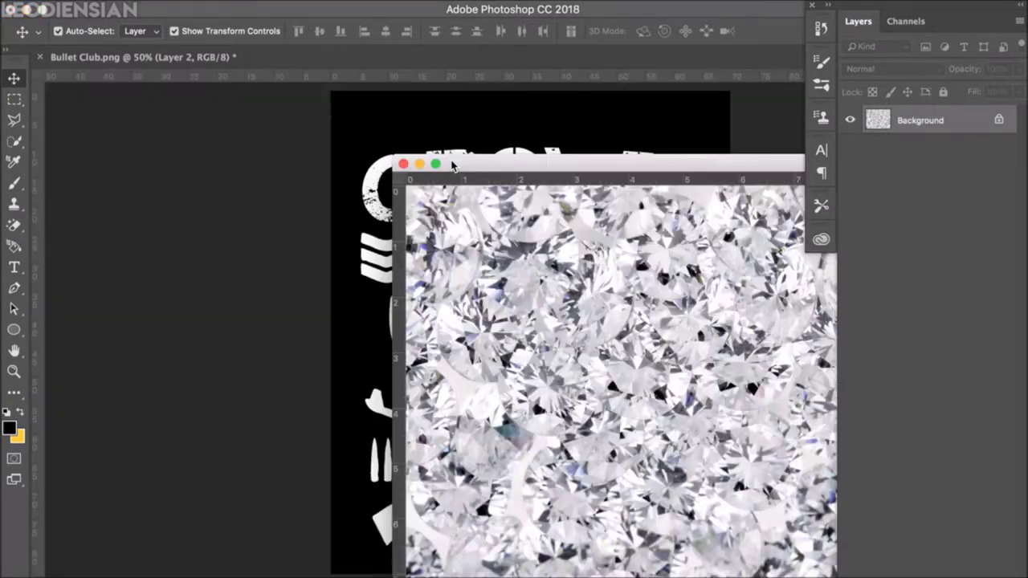
{"action": "left_click_drag", "start_coordinate": [813, 118], "coordinate": [592, 135]}
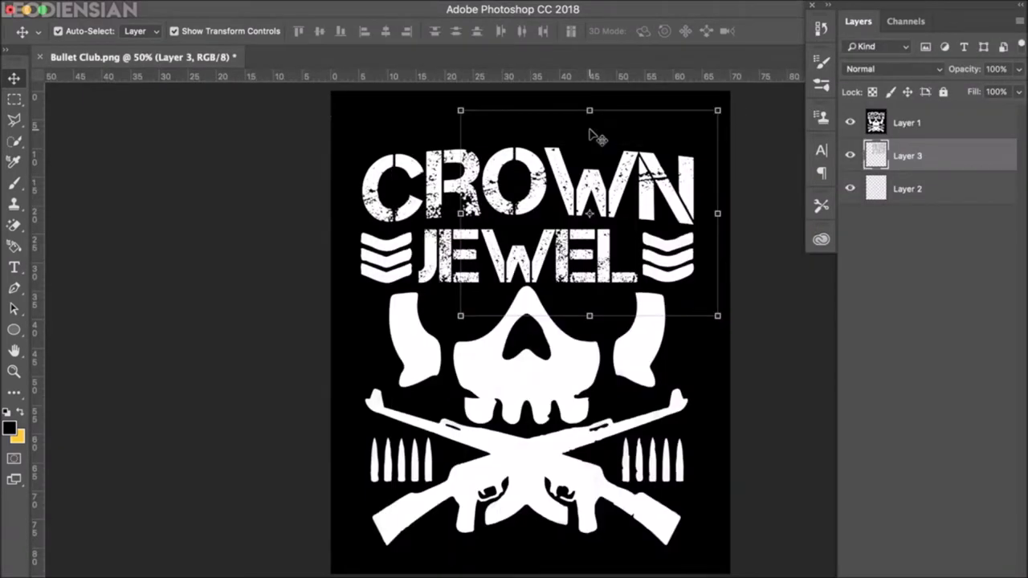
{"action": "left_click_drag", "start_coordinate": [875, 156], "coordinate": [875, 116]}
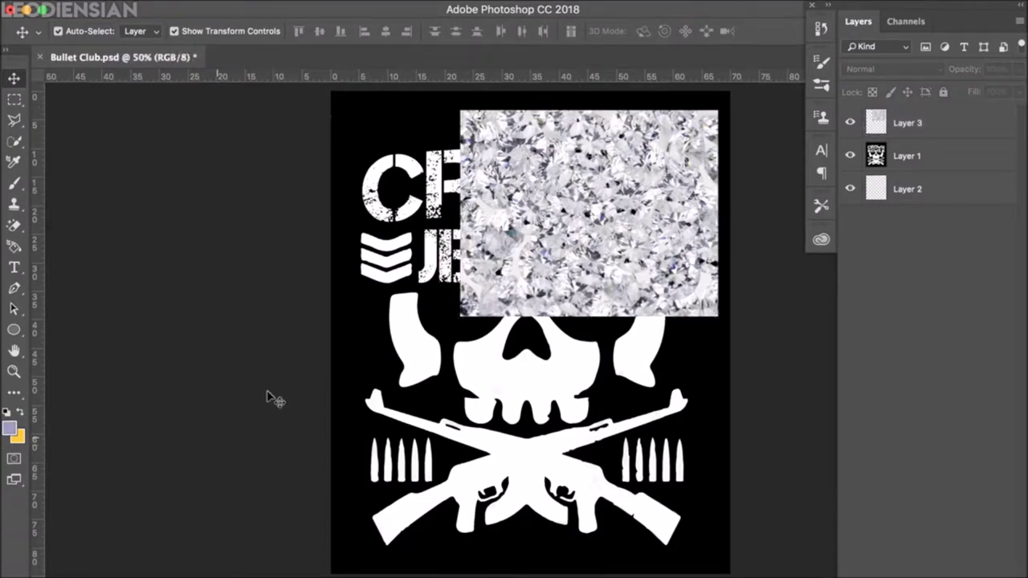
{"action": "left_click", "coordinate": [908, 122]}
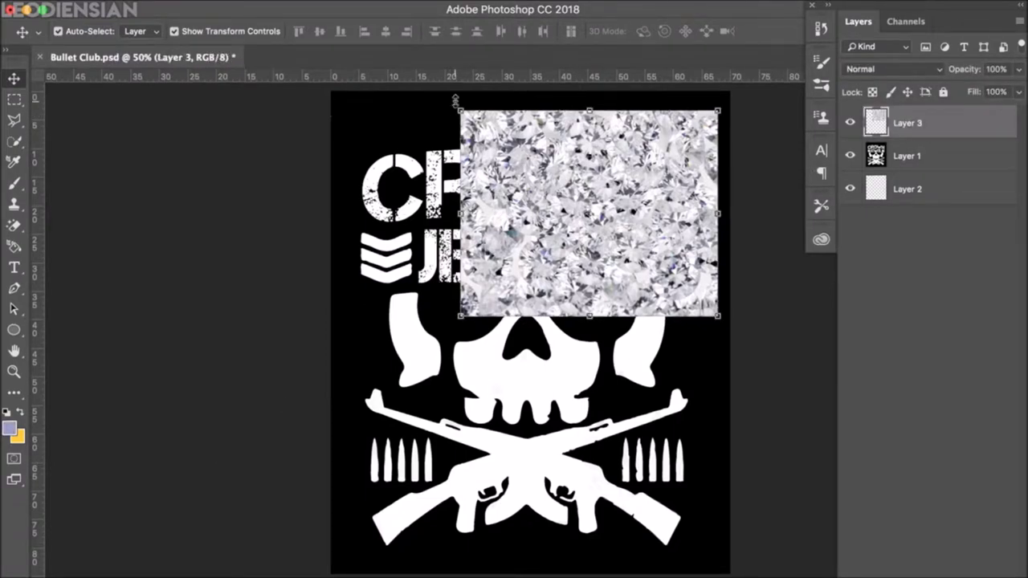
- Rotate the diamond texture 90°, centre it, and enlarge it over the logo
{"action": "key", "text": "ctrl+t"}
{"action": "type", "text": "90"}
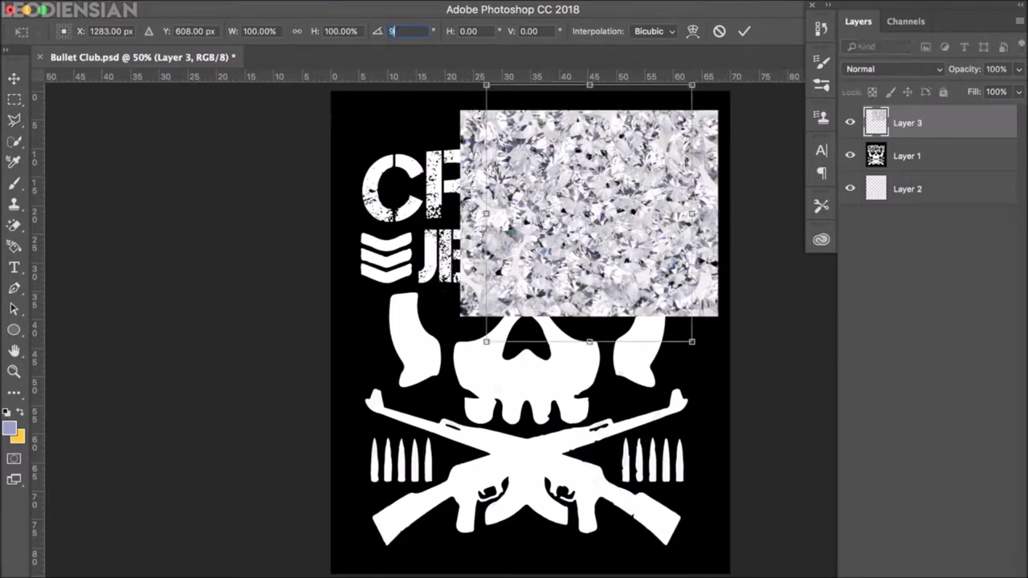
{"action": "key", "text": "Return"}
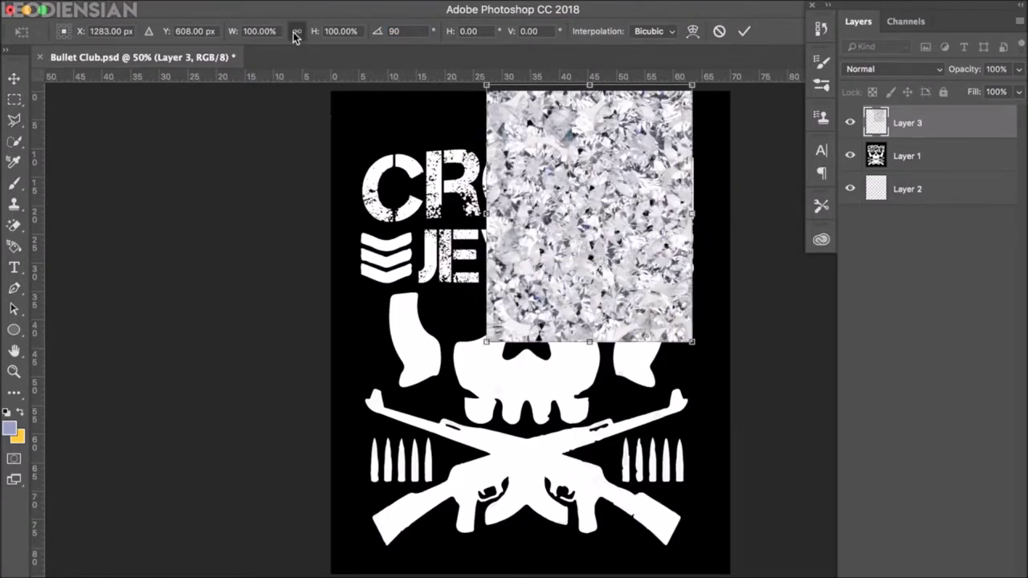
{"action": "left_click_drag", "start_coordinate": [610, 251], "coordinate": [551, 377]}
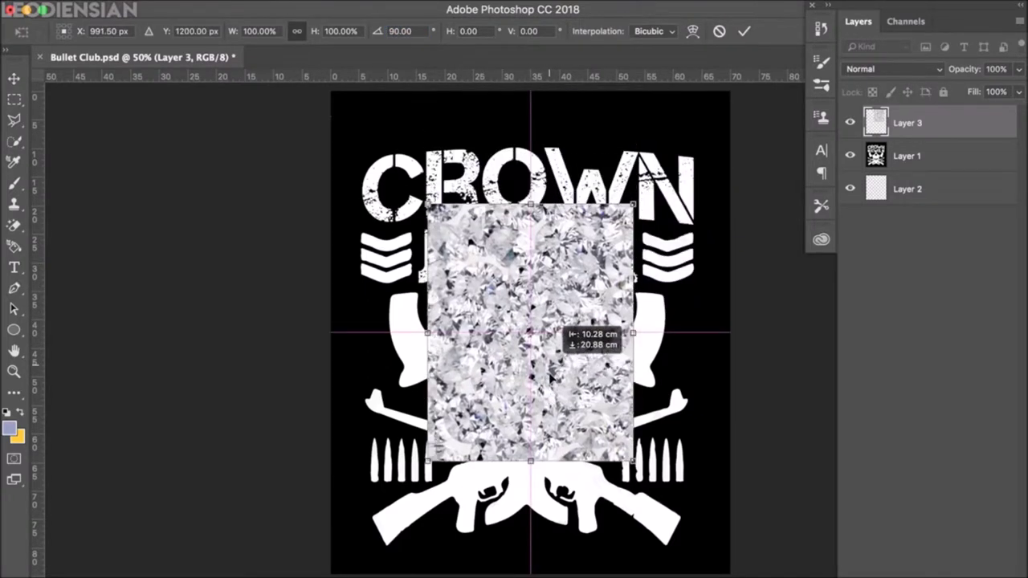
{"action": "left_click_drag", "start_coordinate": [427, 214], "coordinate": [354, 114]}
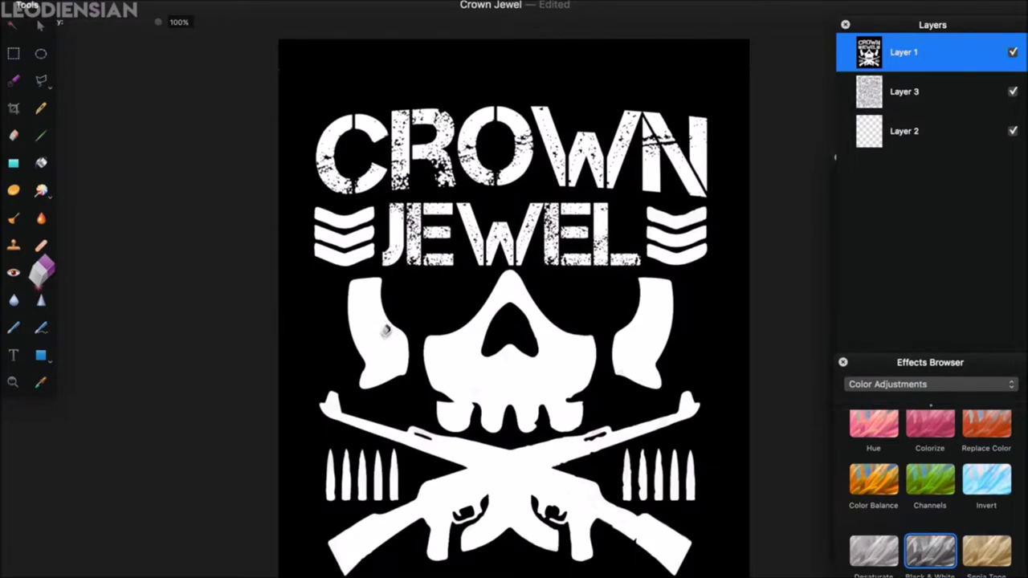
- Fill the horns, skull and crossed rifles with the diamond texture
{"action": "left_click", "coordinate": [385, 331]}
{"action": "left_click", "coordinate": [461, 354]}
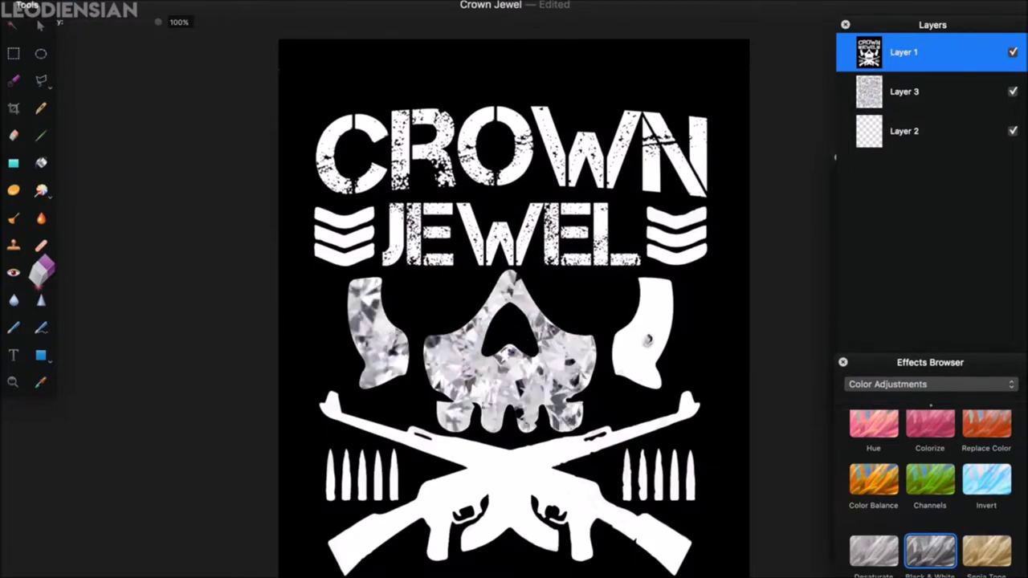
{"action": "left_click", "coordinate": [642, 341]}
{"action": "left_click", "coordinate": [536, 461]}
{"action": "left_click", "coordinate": [660, 546]}
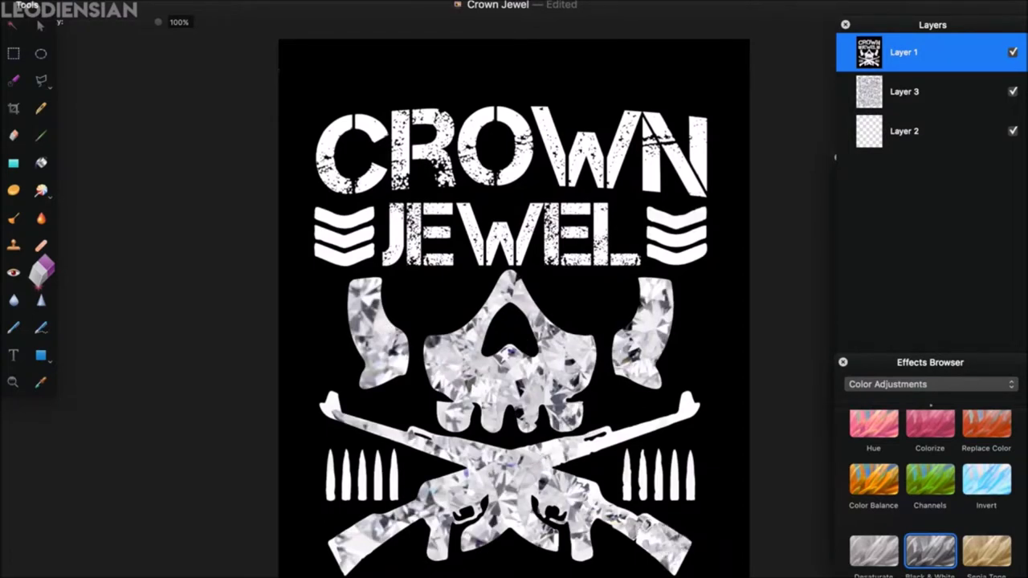
{"action": "left_click", "coordinate": [654, 493]}
{"action": "left_click", "coordinate": [572, 485]}
{"action": "left_click", "coordinate": [335, 531]}
{"action": "left_click", "coordinate": [334, 507]}
{"action": "left_click", "coordinate": [310, 365]}
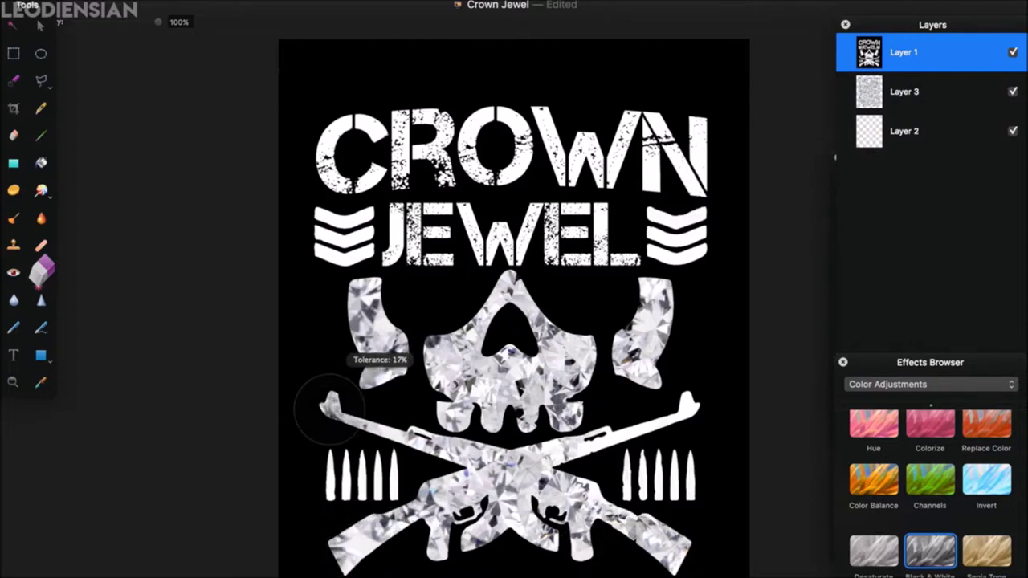
{"action": "left_click", "coordinate": [691, 363]}
{"action": "left_click", "coordinate": [398, 442]}
- Fill the left and right bullets with the diamond texture at higher tolerance
{"action": "left_click_drag", "start_coordinate": [377, 469], "coordinate": [359, 461]}
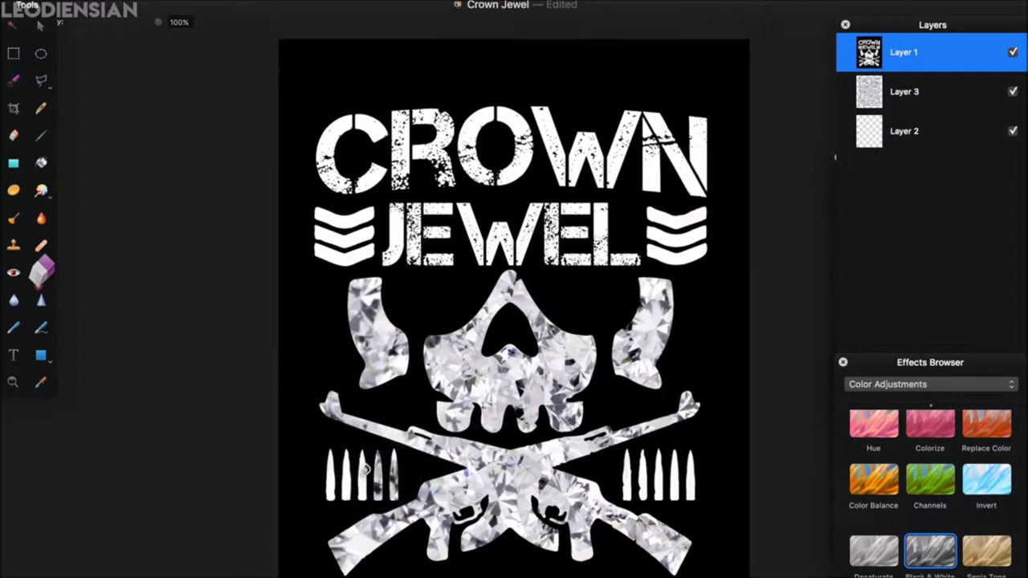
{"action": "left_click_drag", "start_coordinate": [359, 462], "coordinate": [354, 464]}
{"action": "left_click", "coordinate": [337, 470]}
{"action": "left_click_drag", "start_coordinate": [659, 472], "coordinate": [661, 415]}
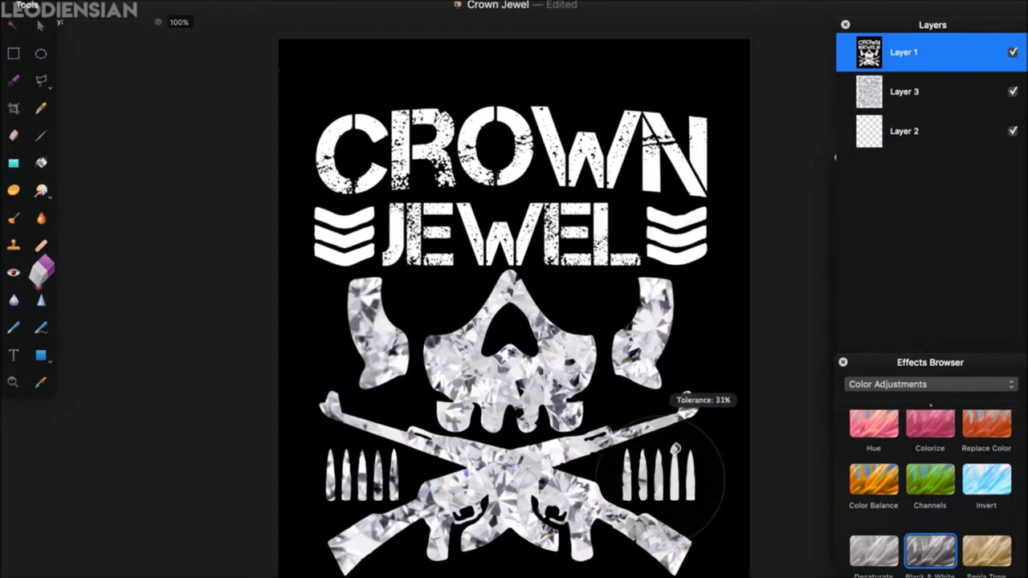
{"action": "left_click_drag", "start_coordinate": [661, 414], "coordinate": [701, 464]}
- Fill both chevron sets and the C of CROWN with the diamond texture
{"action": "left_click_drag", "start_coordinate": [692, 417], "coordinate": [719, 395]}
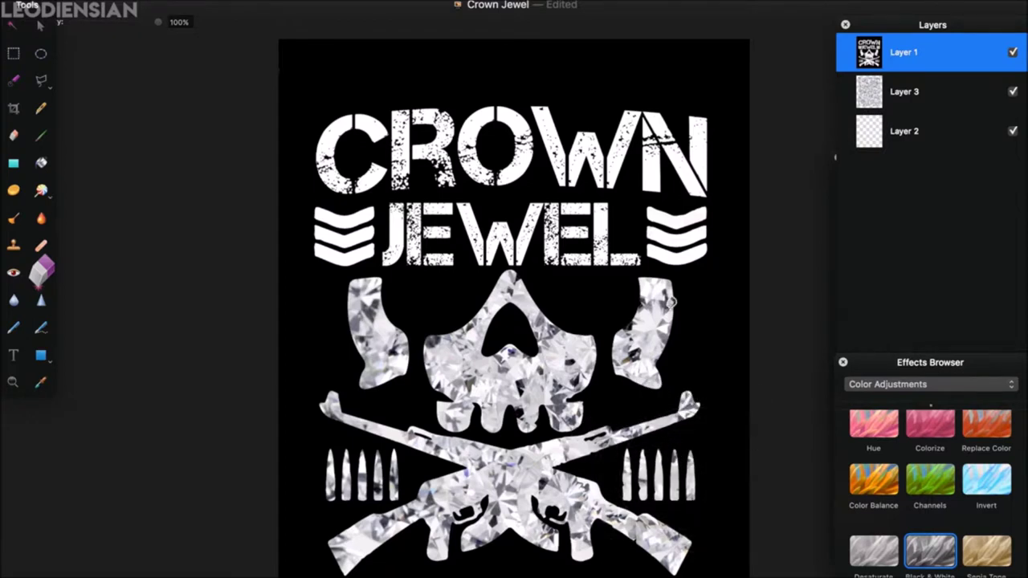
{"action": "left_click_drag", "start_coordinate": [674, 232], "coordinate": [674, 144]}
{"action": "mouse_move", "coordinate": [360, 248]}
{"action": "left_mouse_down"}
{"action": "mouse_move", "coordinate": [343, 215]}
{"action": "mouse_move", "coordinate": [392, 126]}
{"action": "mouse_move", "coordinate": [374, 76]}
{"action": "left_mouse_up"}
{"action": "left_click_drag", "start_coordinate": [346, 132], "coordinate": [345, 85]}
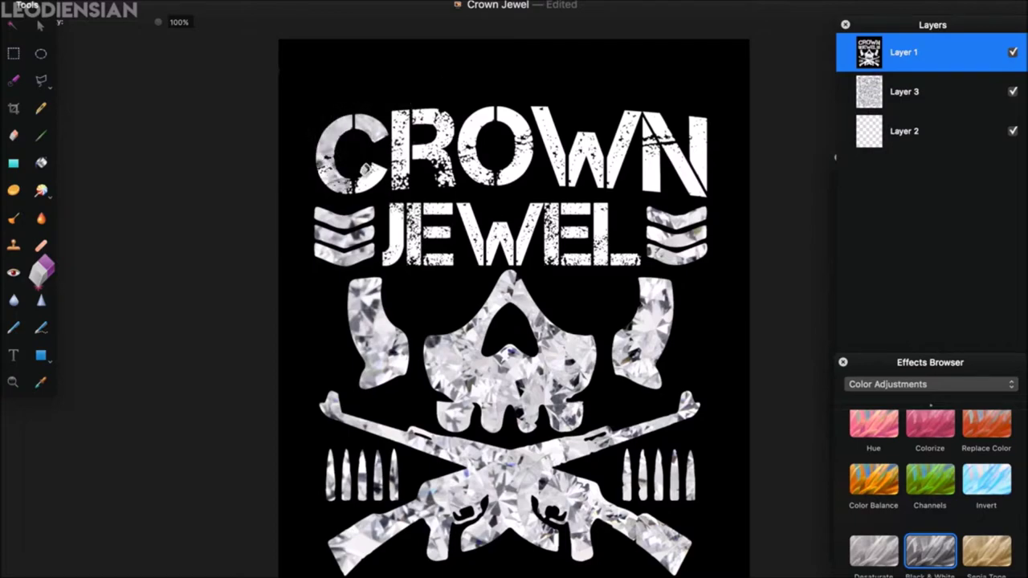
- Zoom in and fill the R's stem, bowl and fragments with diamond texture
{"action": "key", "text": "super+plus"}
{"action": "key", "text": "super+plus"}
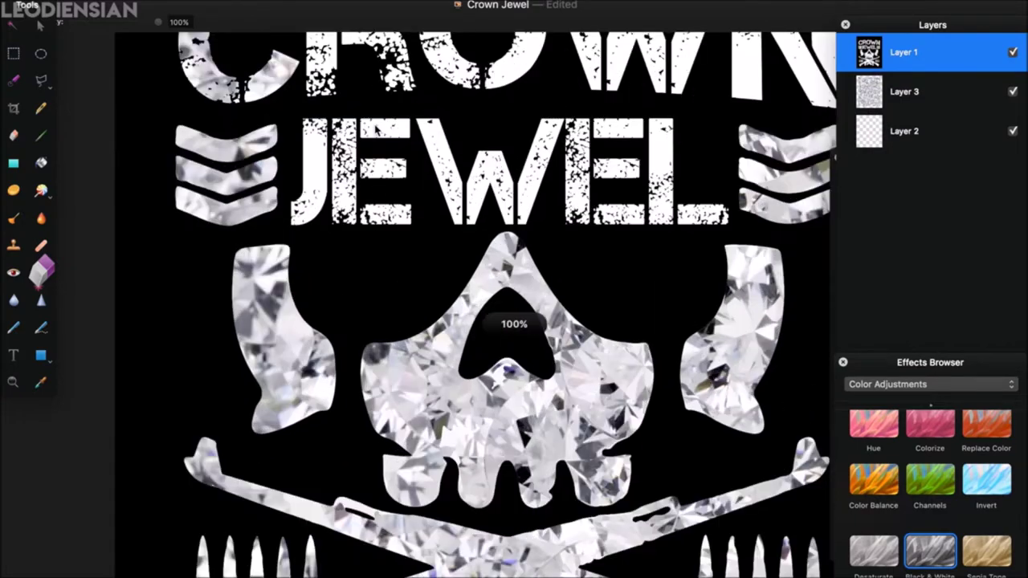
{"action": "key", "text": "super+plus"}
{"action": "key", "text": "super+plus"}
{"action": "scroll", "coordinate": [286, 264], "scroll_direction": "up", "scroll_amount": 5}
{"action": "scroll", "coordinate": [289, 265], "scroll_direction": "up", "scroll_amount": 5}
{"action": "scroll", "coordinate": [289, 265], "scroll_direction": "up", "scroll_amount": 5}
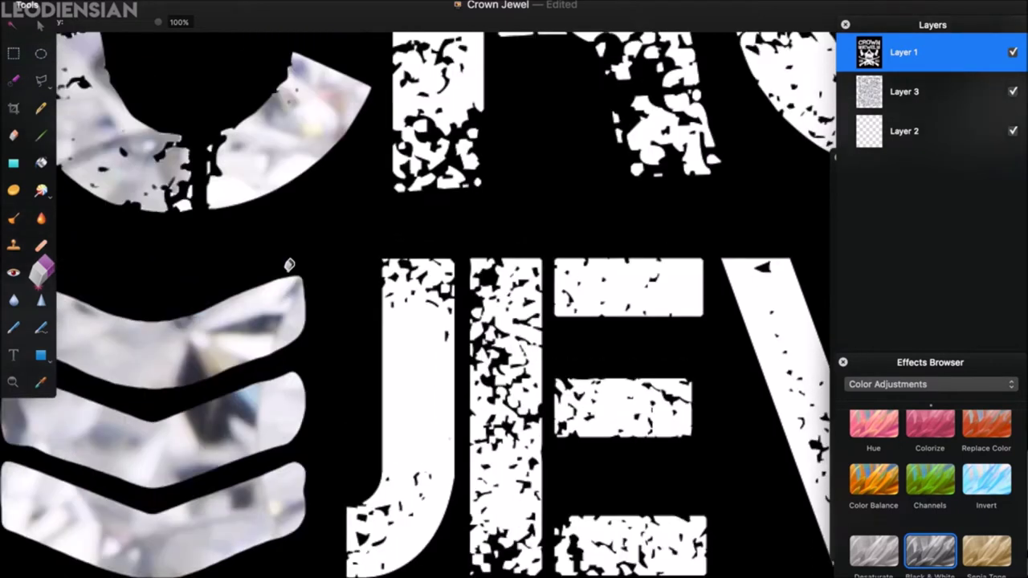
{"action": "scroll", "coordinate": [281, 269], "scroll_direction": "up", "scroll_amount": 1}
{"action": "scroll", "coordinate": [272, 273], "scroll_direction": "up", "scroll_amount": 5}
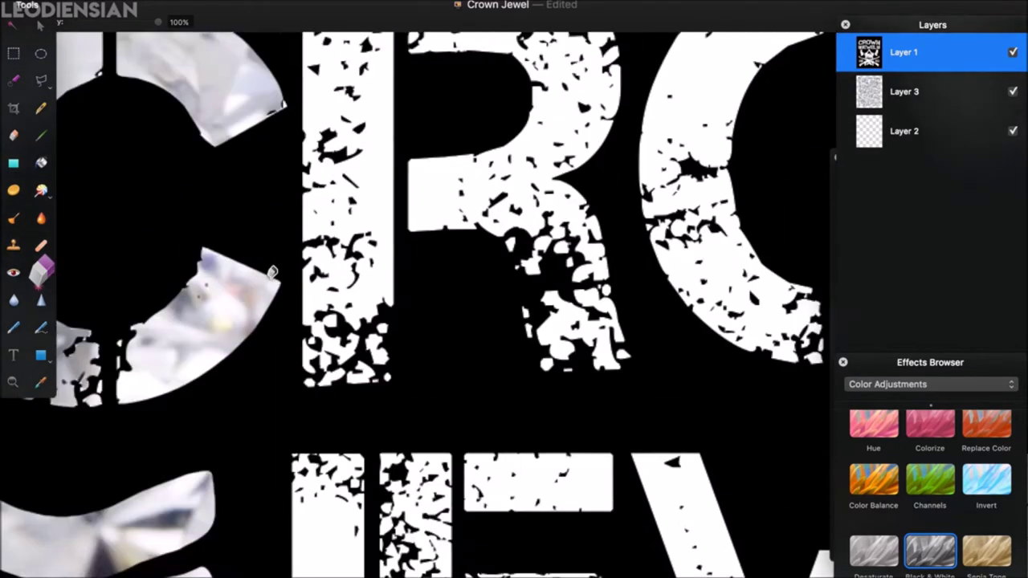
{"action": "scroll", "coordinate": [270, 271], "scroll_direction": "up", "scroll_amount": 5}
{"action": "scroll", "coordinate": [321, 257], "scroll_direction": "up", "scroll_amount": 2}
{"action": "mouse_move", "coordinate": [349, 238]}
{"action": "left_mouse_down"}
{"action": "mouse_move", "coordinate": [362, 140]}
{"action": "mouse_move", "coordinate": [353, 233]}
{"action": "left_mouse_up"}
{"action": "left_click_drag", "start_coordinate": [321, 438], "coordinate": [338, 409]}
{"action": "left_click_drag", "start_coordinate": [305, 440], "coordinate": [282, 450]}
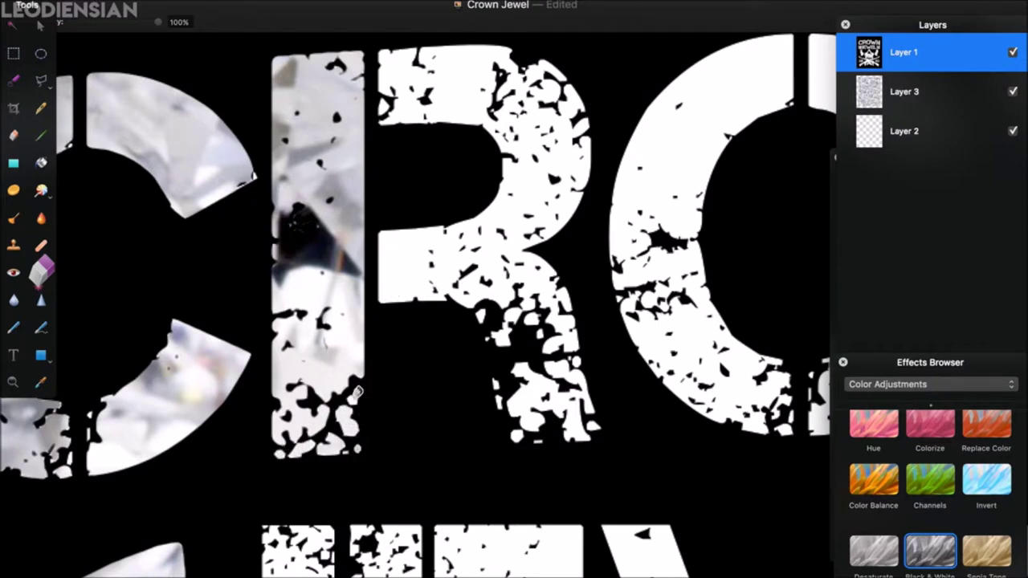
{"action": "left_click_drag", "start_coordinate": [398, 289], "coordinate": [406, 273]}
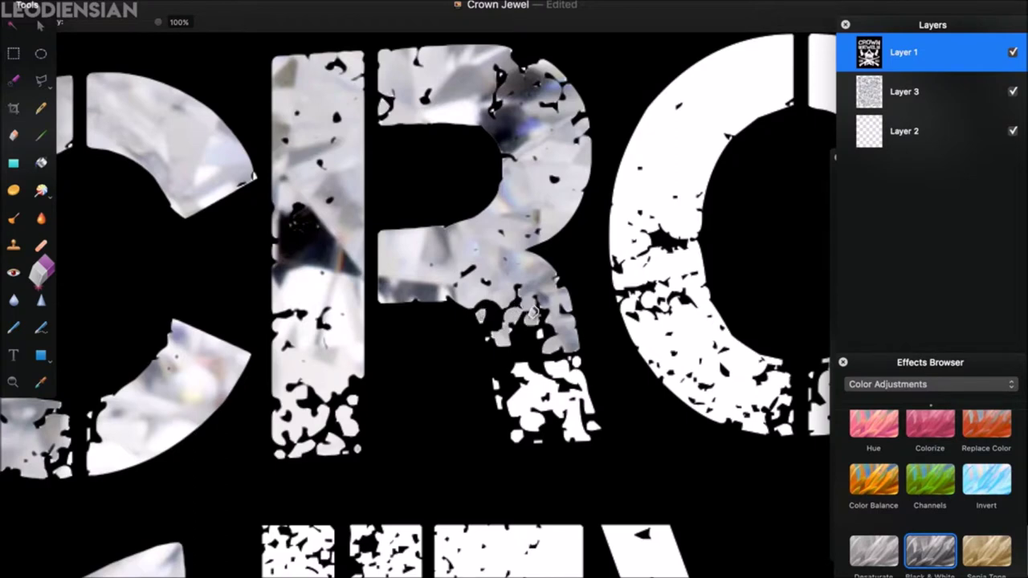
{"action": "left_click", "coordinate": [540, 385]}
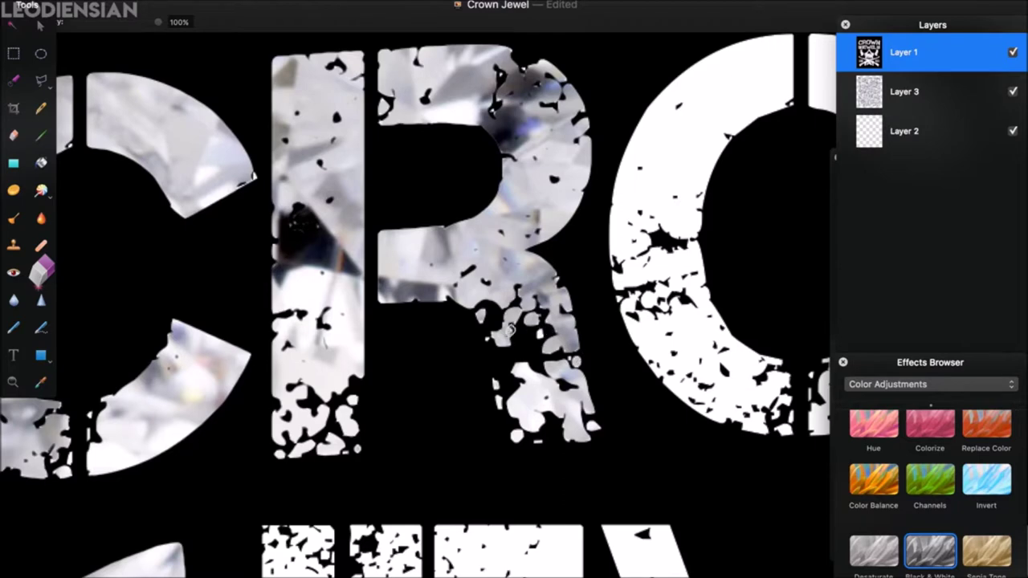
- Fill the O, the W's right stroke and the N's left stroke
{"action": "left_click", "coordinate": [676, 174]}
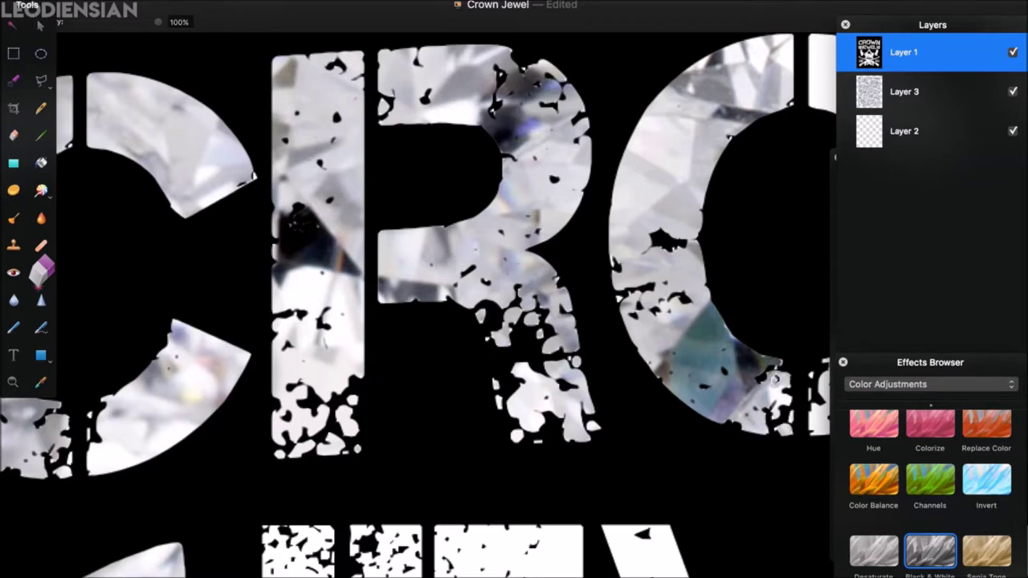
{"action": "scroll", "coordinate": [716, 233], "scroll_direction": "right", "scroll_amount": 3}
{"action": "scroll", "coordinate": [716, 233], "scroll_direction": "right", "scroll_amount": 3}
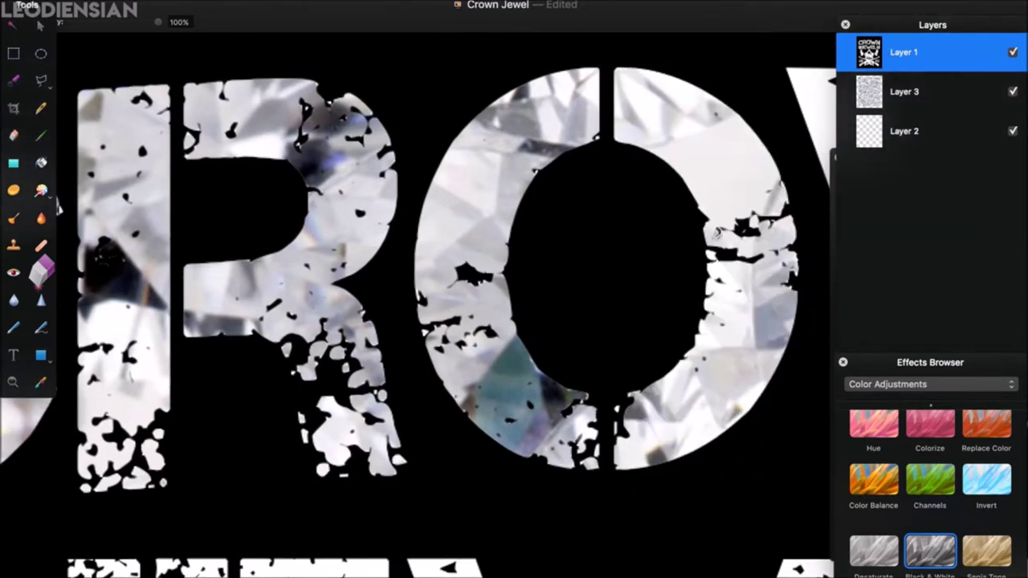
{"action": "scroll", "coordinate": [618, 401], "scroll_direction": "right", "scroll_amount": 5}
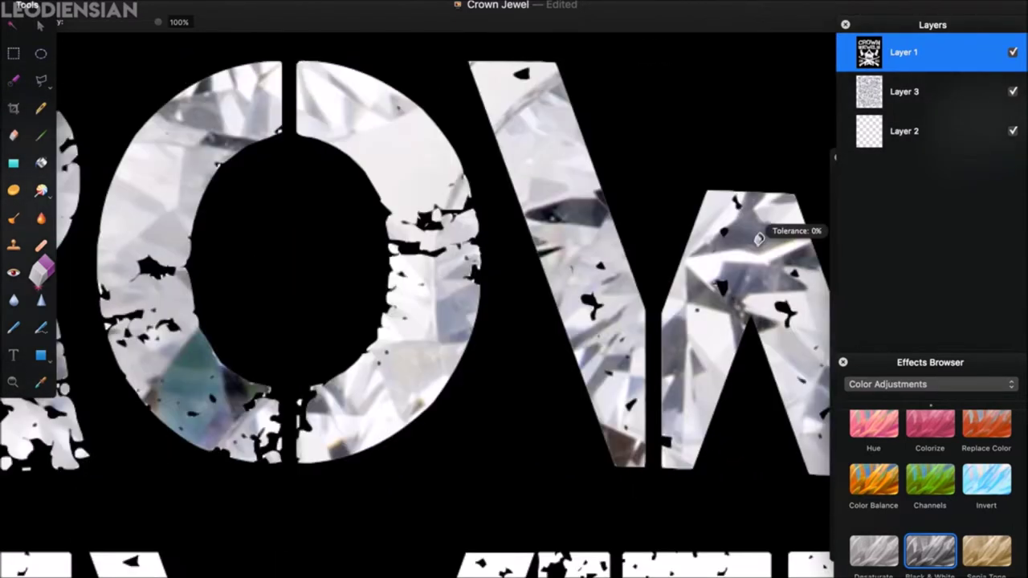
{"action": "scroll", "coordinate": [722, 228], "scroll_direction": "right", "scroll_amount": 5}
{"action": "left_click", "coordinate": [655, 207]}
{"action": "left_click", "coordinate": [775, 357]}
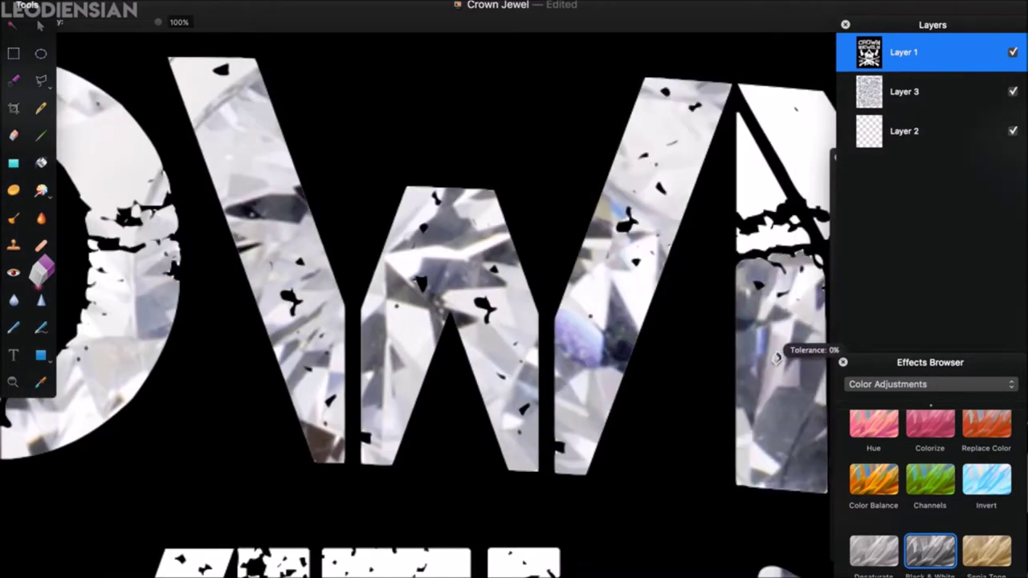
{"action": "scroll", "coordinate": [643, 281], "scroll_direction": "right", "scroll_amount": 3}
{"action": "scroll", "coordinate": [475, 185], "scroll_direction": "right", "scroll_amount": 3}
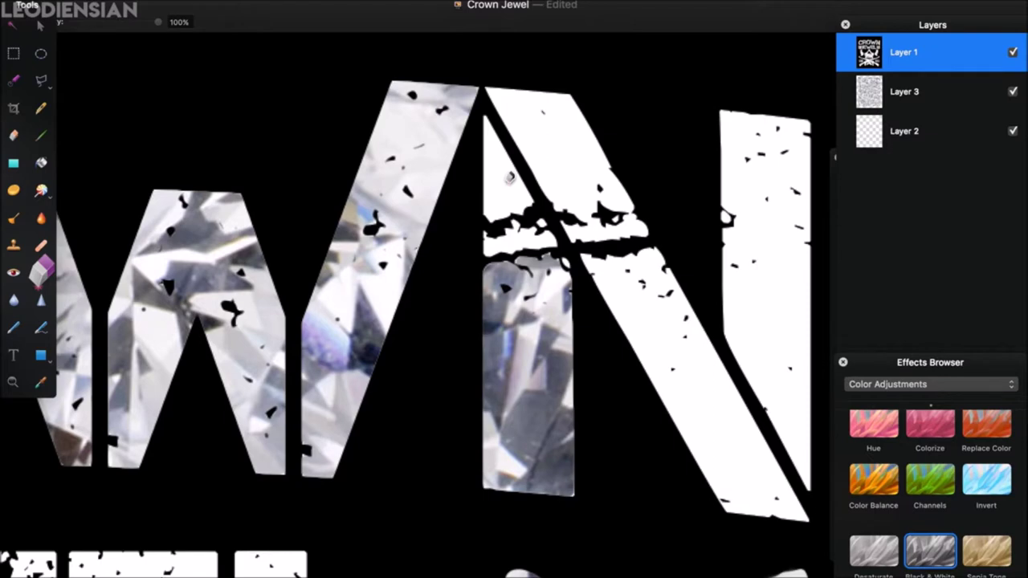
- Fill the N's diagonal and right stroke with diamond texture
{"action": "left_click_drag", "start_coordinate": [509, 178], "coordinate": [571, 130]}
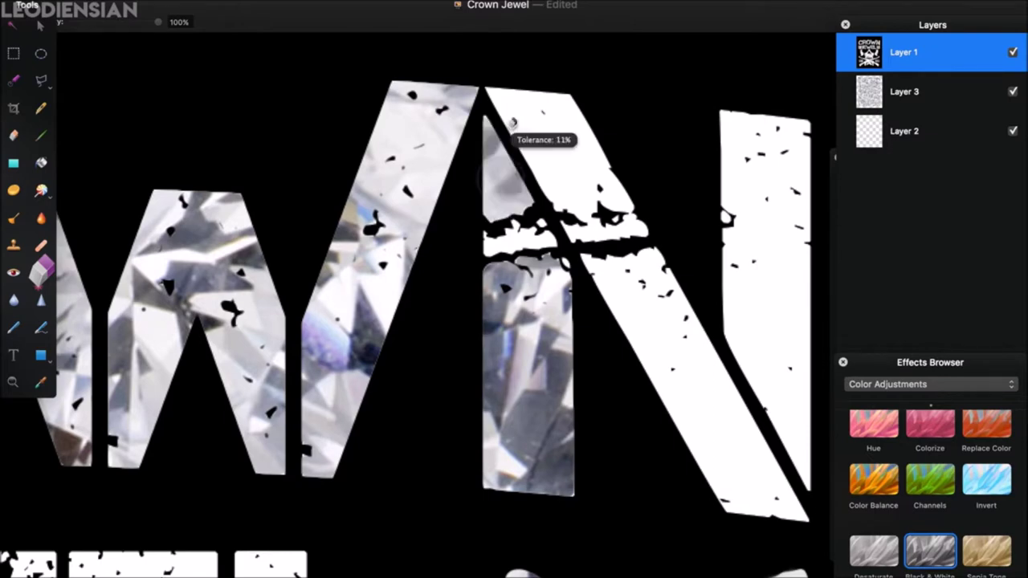
{"action": "left_click", "coordinate": [571, 130]}
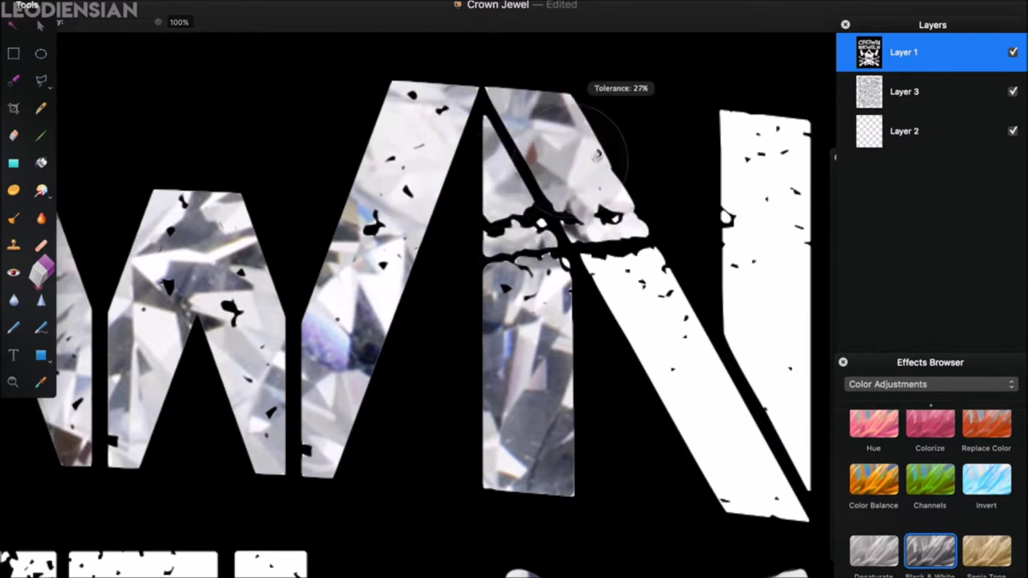
{"action": "left_click", "coordinate": [635, 313]}
{"action": "left_click", "coordinate": [754, 289]}
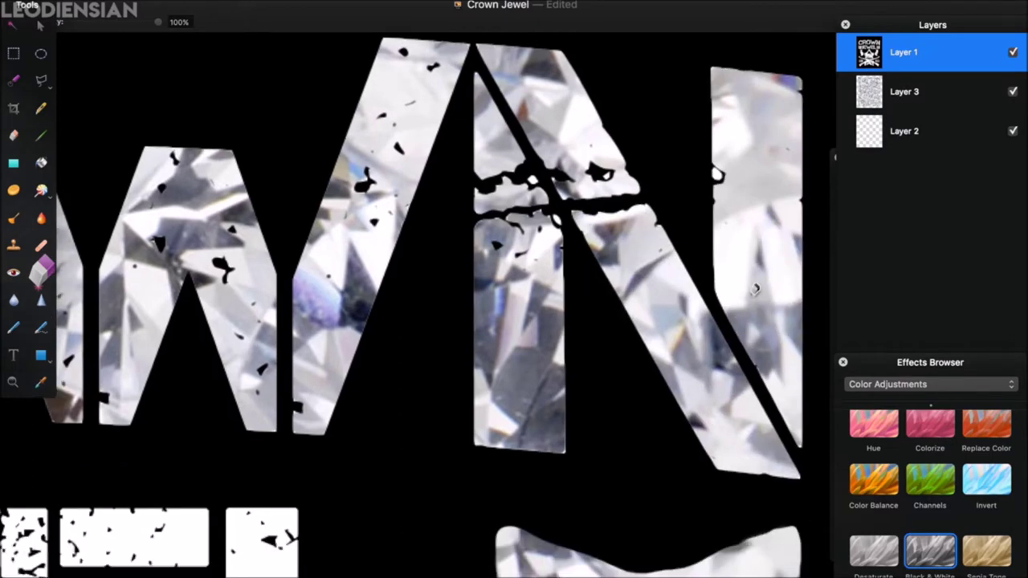
{"action": "scroll", "coordinate": [384, 539], "scroll_direction": "down", "scroll_amount": 5}
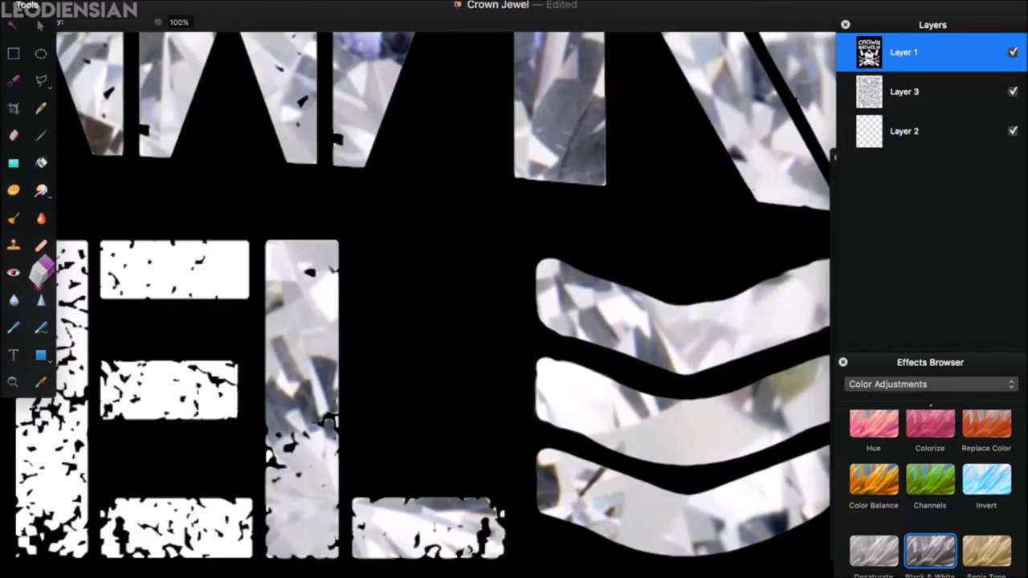
- Fill one E's top, middle and bottom bars and its stem with diamond texture
{"action": "left_click", "coordinate": [215, 287]}
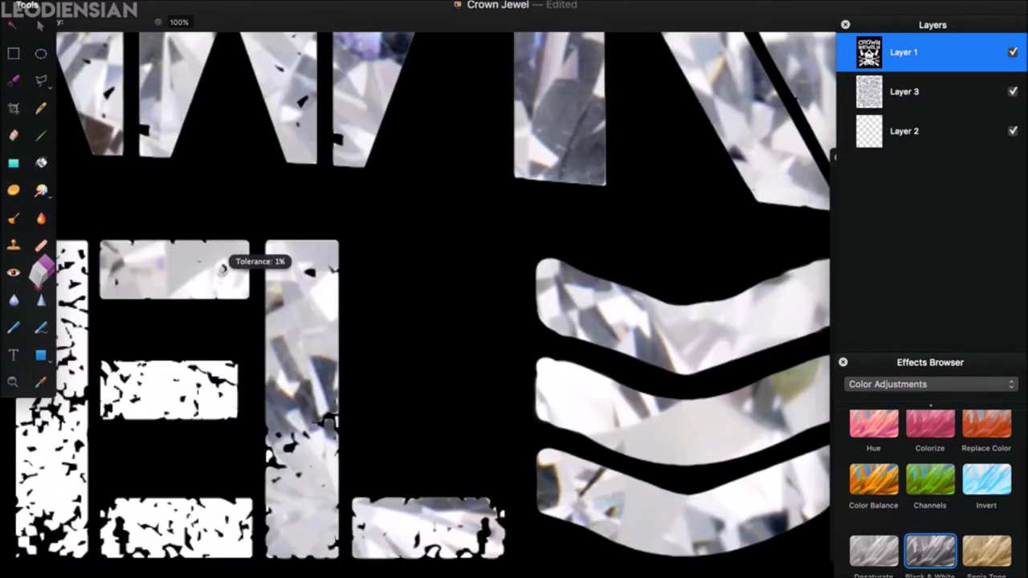
{"action": "left_click", "coordinate": [167, 387]}
{"action": "left_click", "coordinate": [215, 536]}
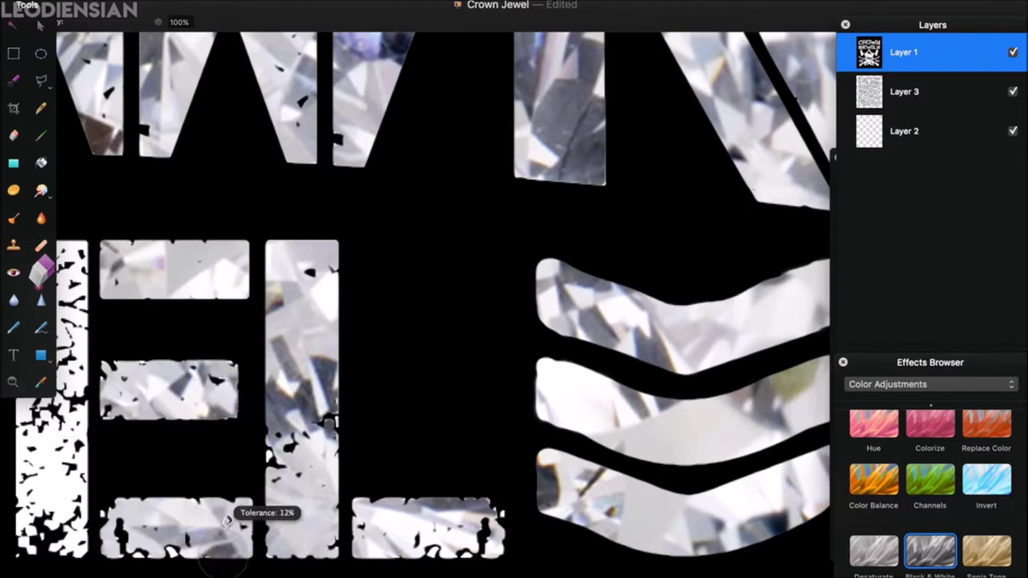
{"action": "scroll", "coordinate": [215, 522], "scroll_direction": "left", "scroll_amount": 3}
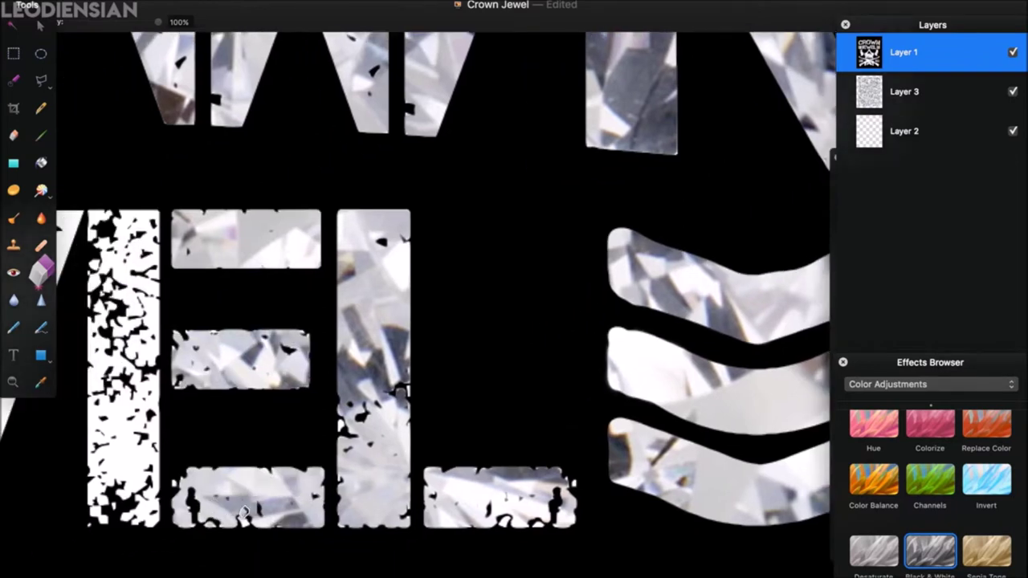
{"action": "left_click", "coordinate": [124, 439]}
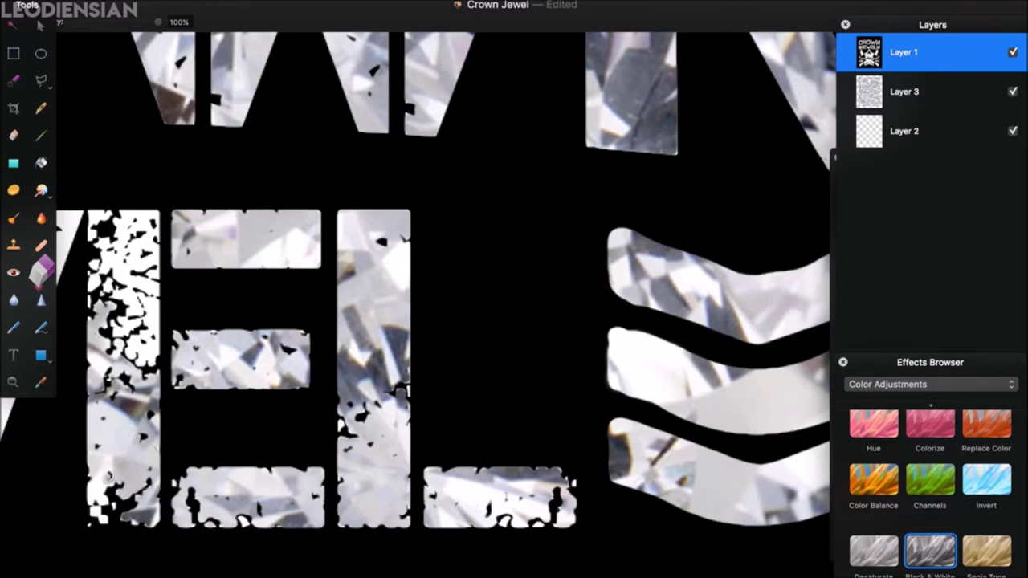
{"action": "left_click", "coordinate": [97, 504]}
{"action": "left_click", "coordinate": [125, 273]}
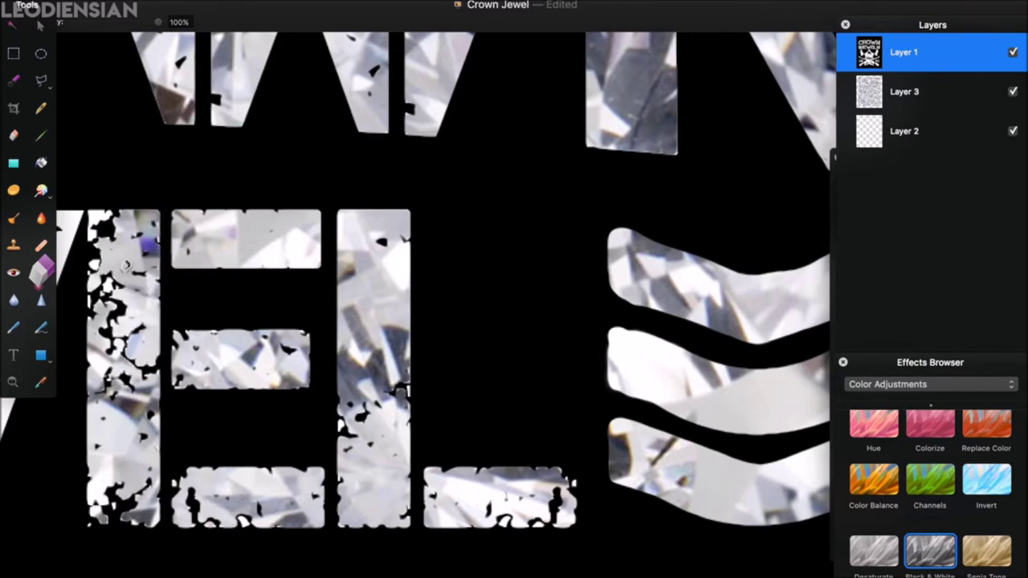
{"action": "left_click", "coordinate": [96, 229]}
- Fill the W's left stroke with diamond texture
{"action": "scroll", "coordinate": [417, 305], "scroll_direction": "left", "scroll_amount": 5}
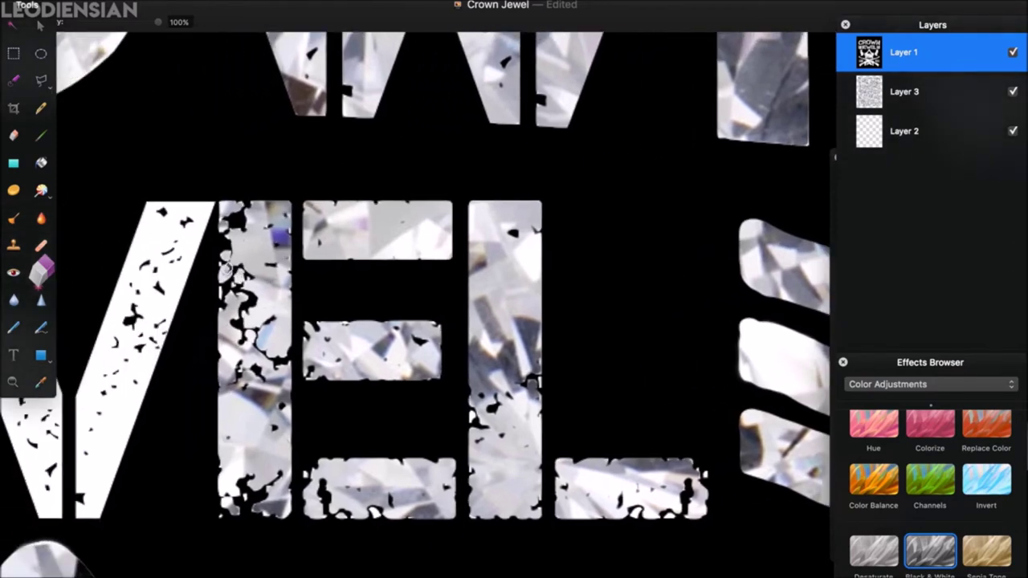
{"action": "left_click", "coordinate": [176, 267]}
{"action": "scroll", "coordinate": [176, 266], "scroll_direction": "left", "scroll_amount": 5}
{"action": "scroll", "coordinate": [177, 266], "scroll_direction": "down", "scroll_amount": 2}
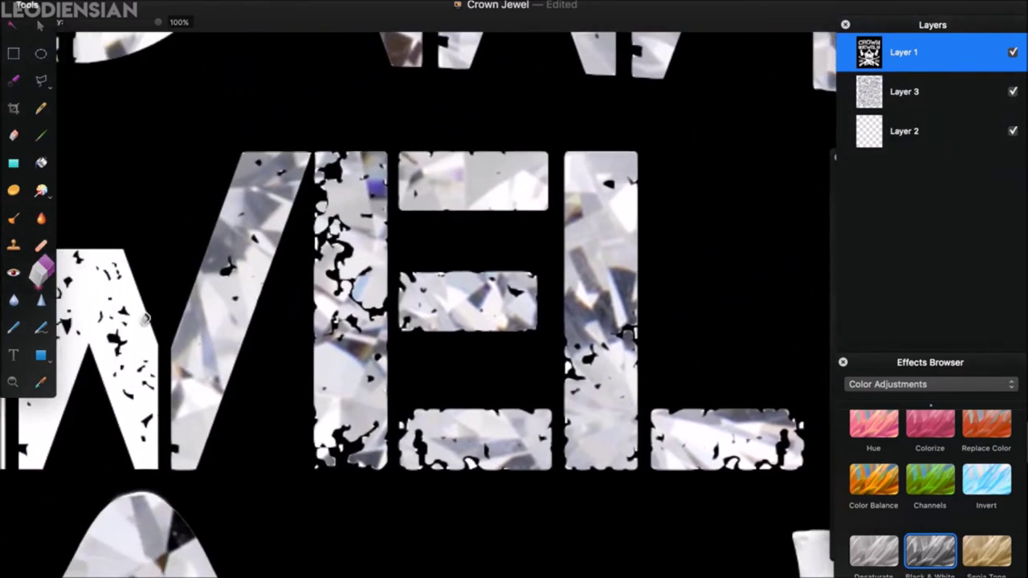
{"action": "scroll", "coordinate": [145, 316], "scroll_direction": "left", "scroll_amount": 5}
{"action": "scroll", "coordinate": [145, 315], "scroll_direction": "left", "scroll_amount": 3}
{"action": "scroll", "coordinate": [160, 273], "scroll_direction": "left", "scroll_amount": 3}
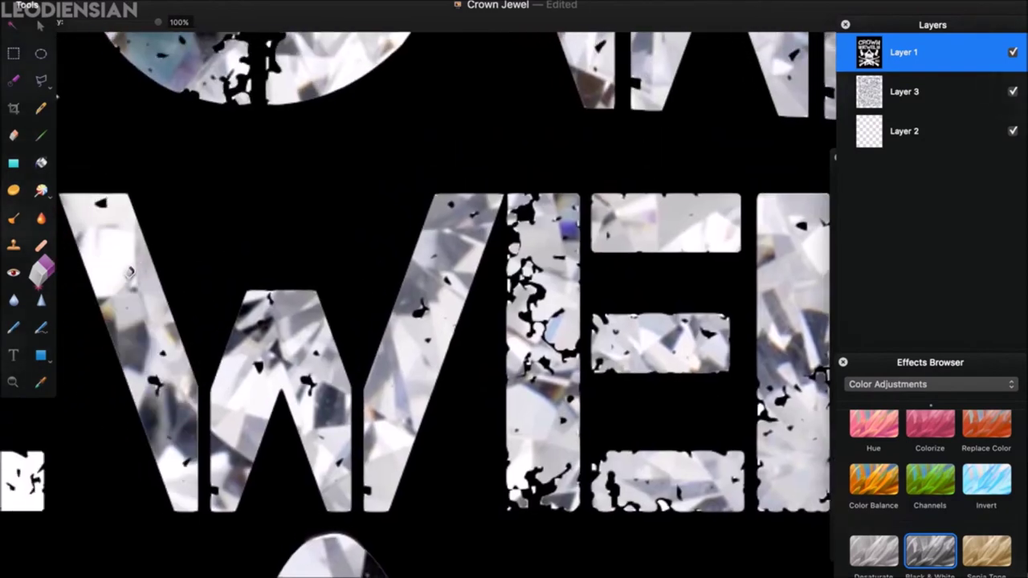
{"action": "scroll", "coordinate": [198, 215], "scroll_direction": "left", "scroll_amount": 6}
- Fill the first E's three bars and stem, then the J, with diamond texture
{"action": "left_click", "coordinate": [198, 214]}
{"action": "left_click", "coordinate": [215, 321]}
{"action": "left_click", "coordinate": [235, 481]}
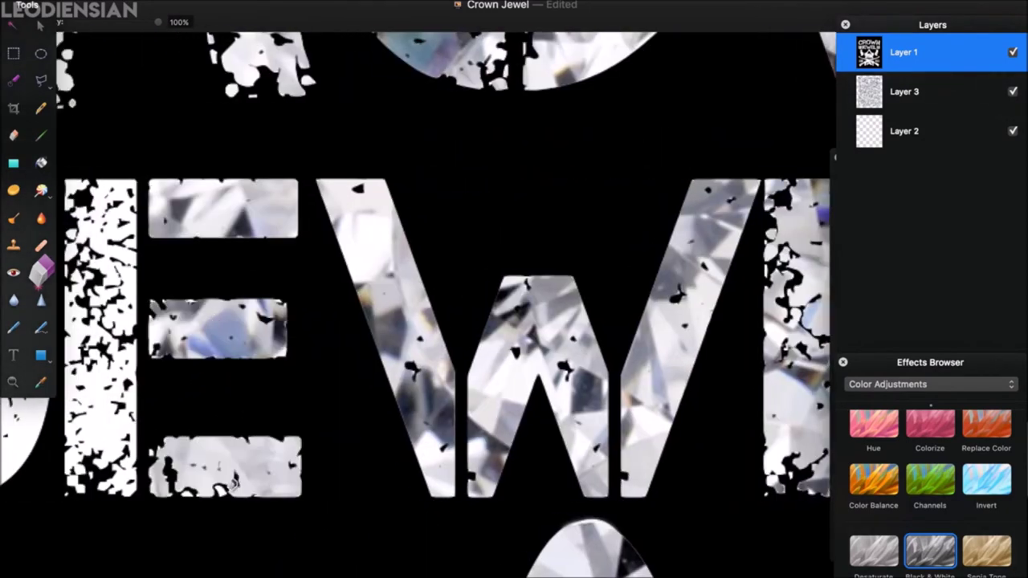
{"action": "left_click", "coordinate": [108, 437]}
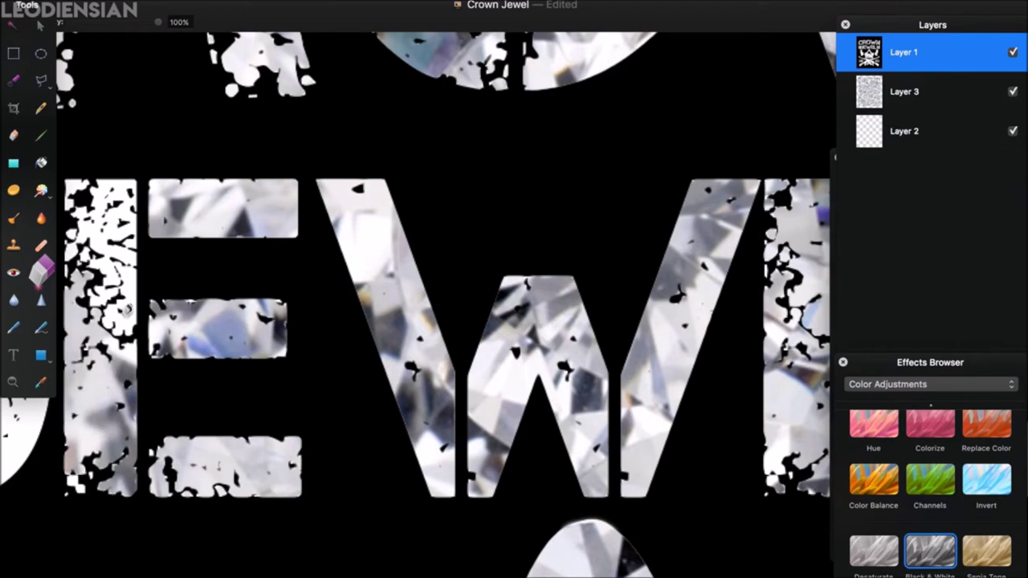
{"action": "left_click", "coordinate": [126, 310]}
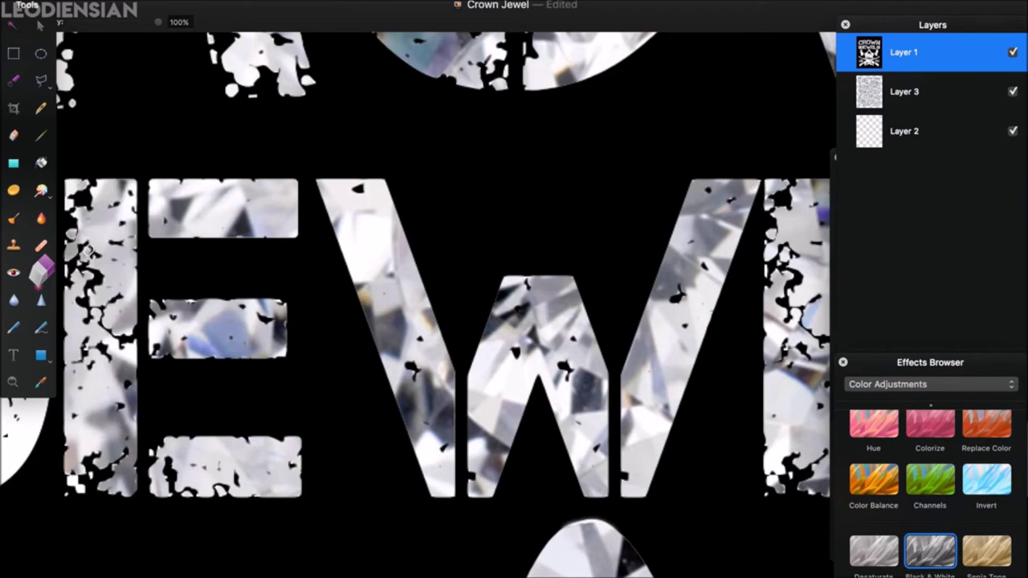
{"action": "scroll", "coordinate": [134, 278], "scroll_direction": "left", "scroll_amount": 5}
{"action": "left_click", "coordinate": [134, 278]}
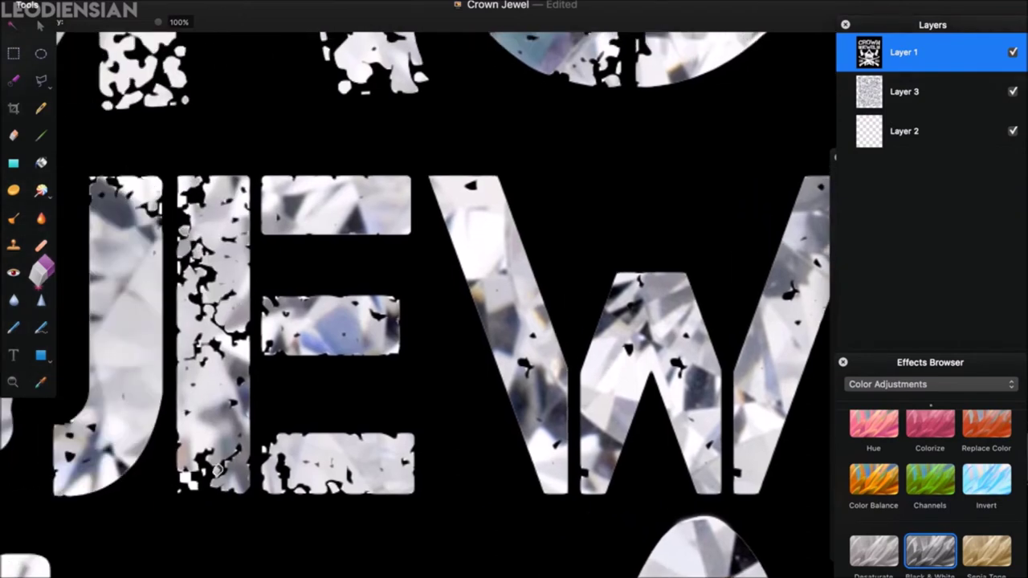
{"action": "key", "text": "ctrl+minus"}
{"action": "key", "text": "ctrl+minus"}
{"action": "key", "text": "ctrl+minus"}
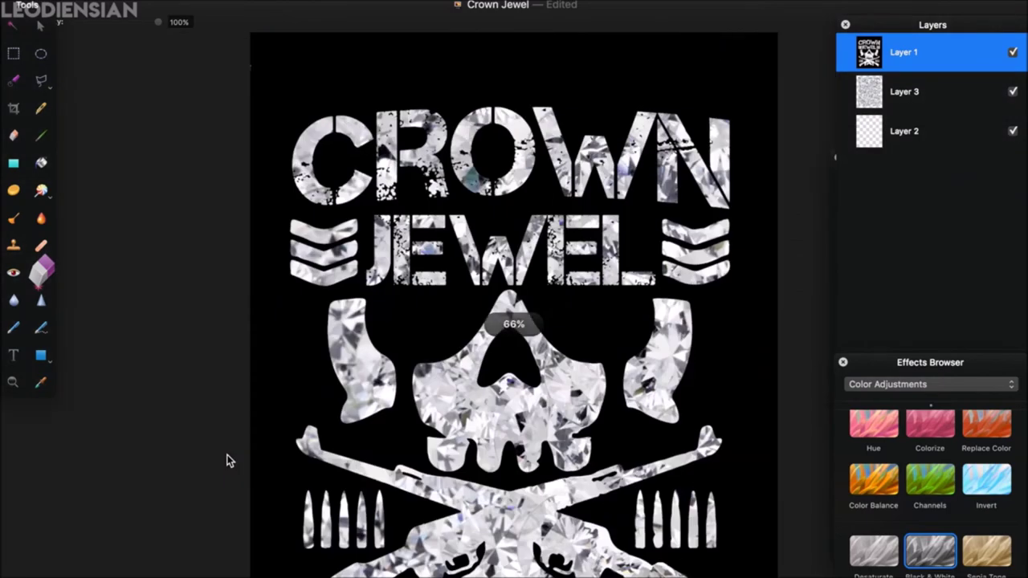